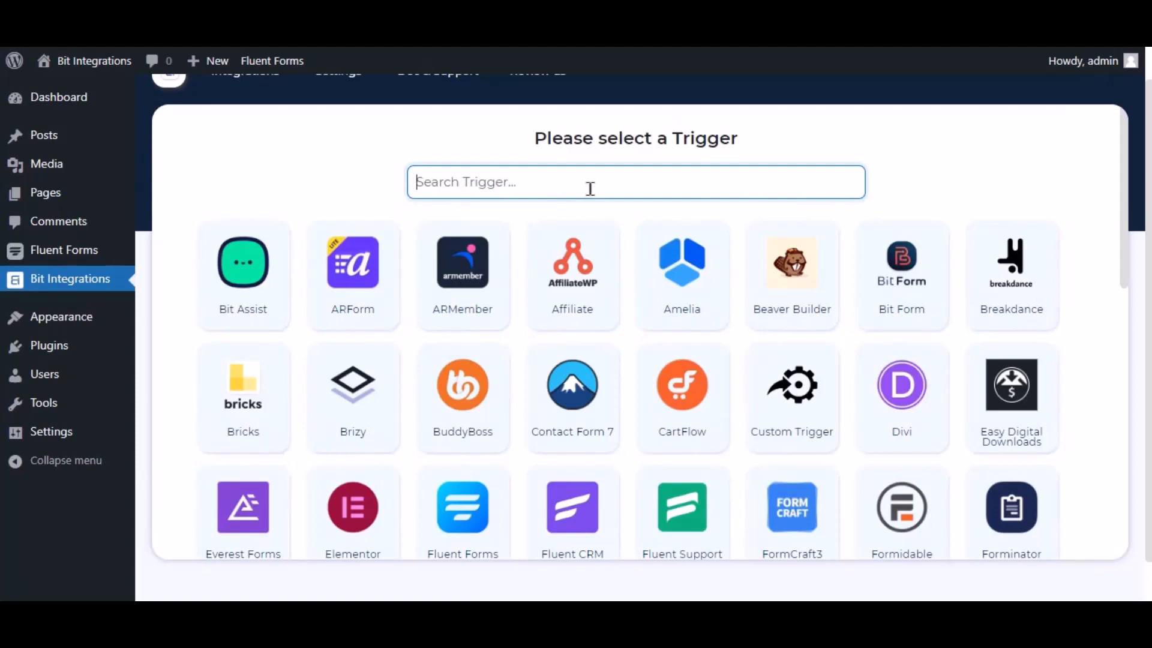
Set Fluent Forms as the trigger with the Contact Form Demo form and continue to the action selection.
type("fluent forms")
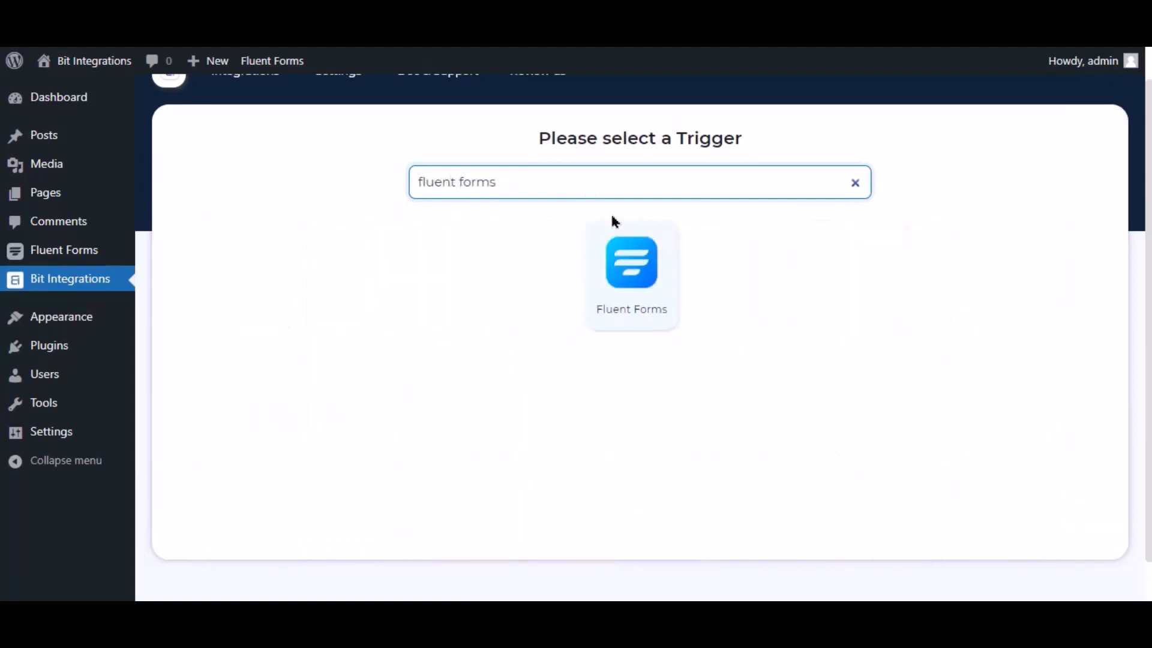
left_click(637, 268)
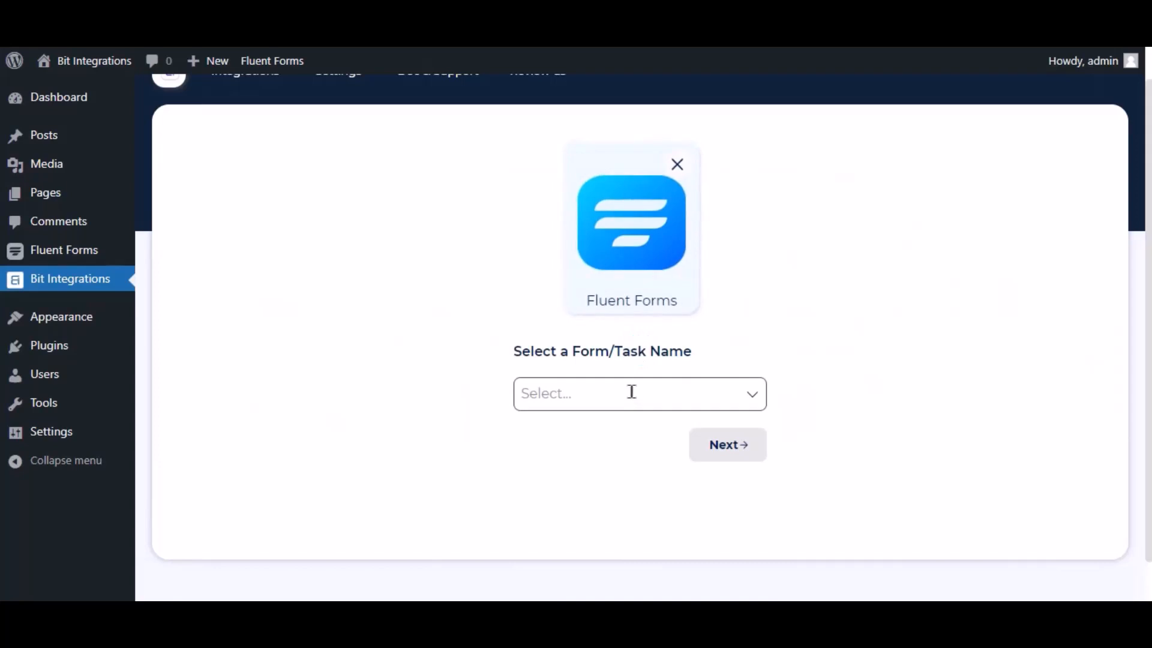
left_click(603, 393)
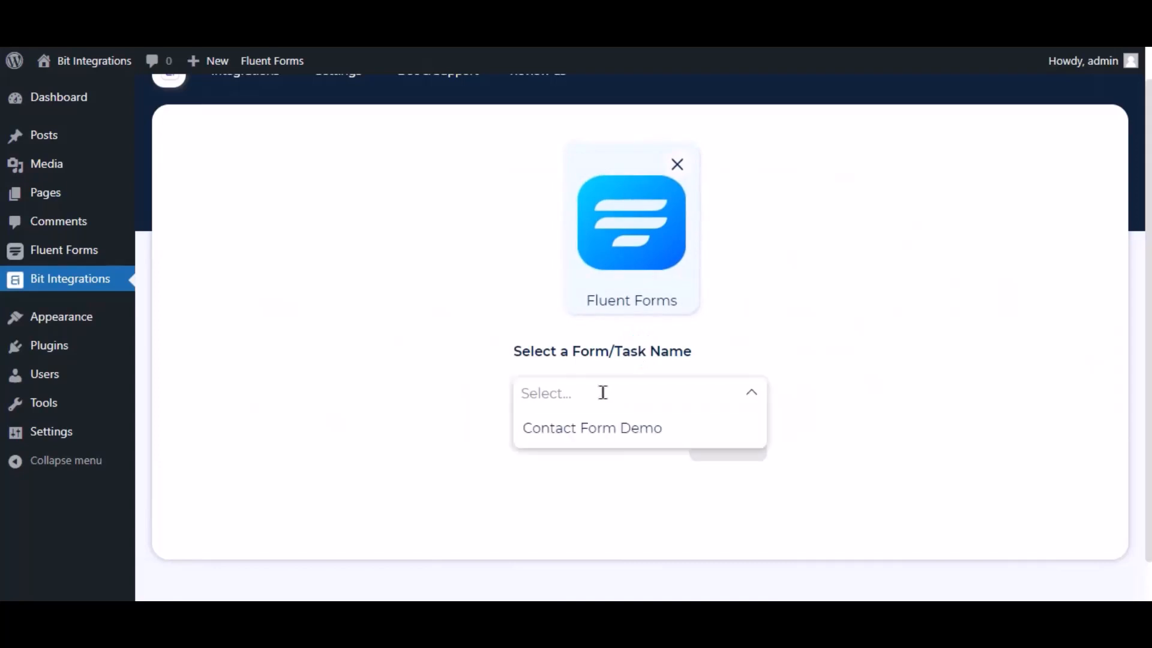
left_click(588, 426)
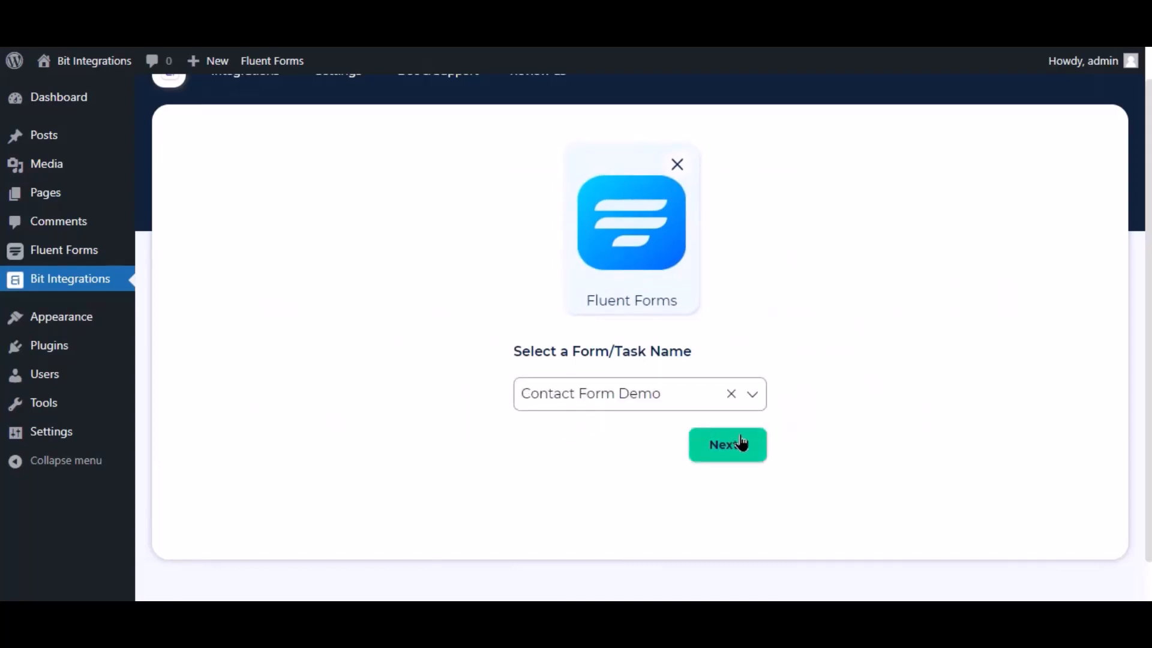
left_click(742, 443)
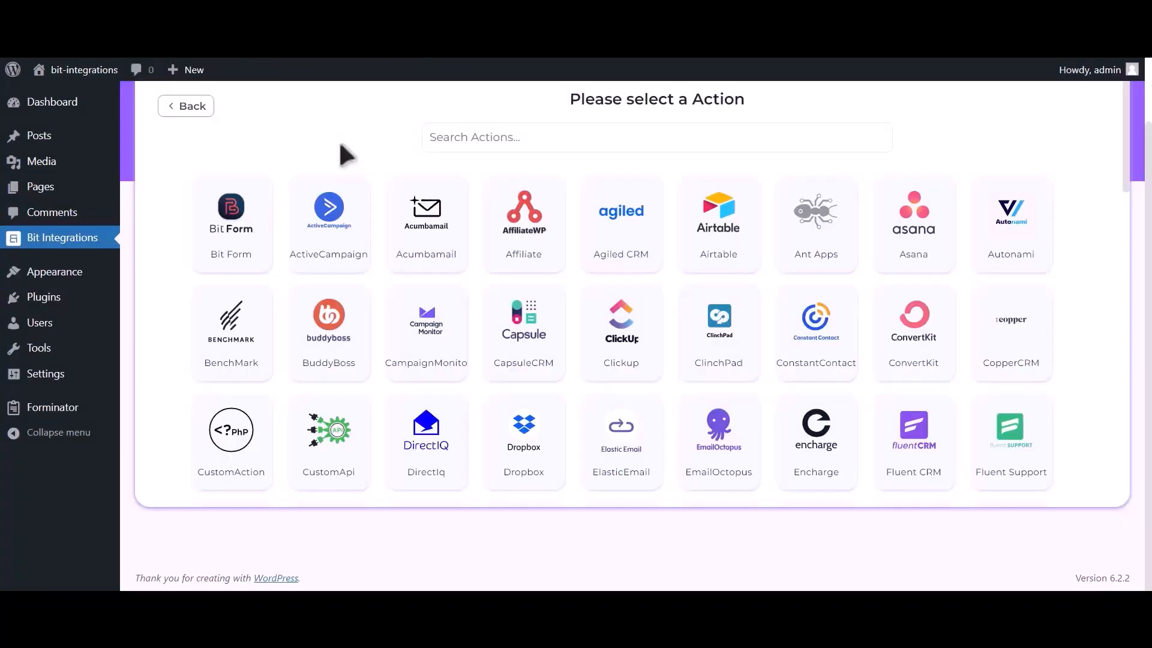
Search the actions for hubspot and choose Hubspot as the integration's action.
left_click(562, 138)
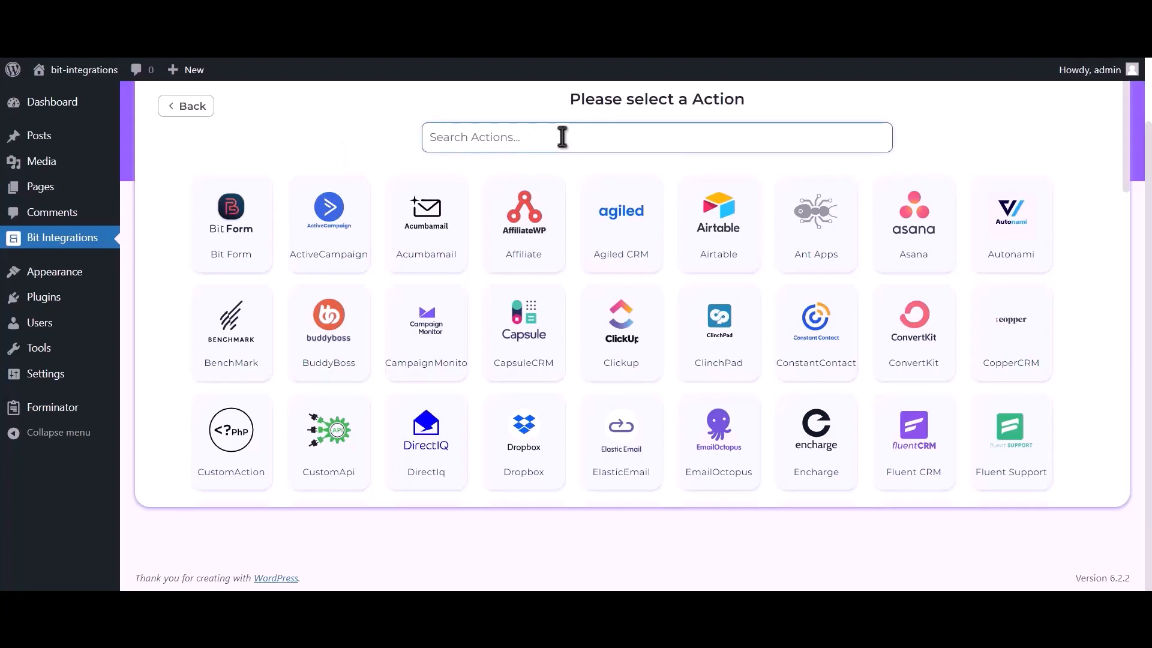
type("hubspot")
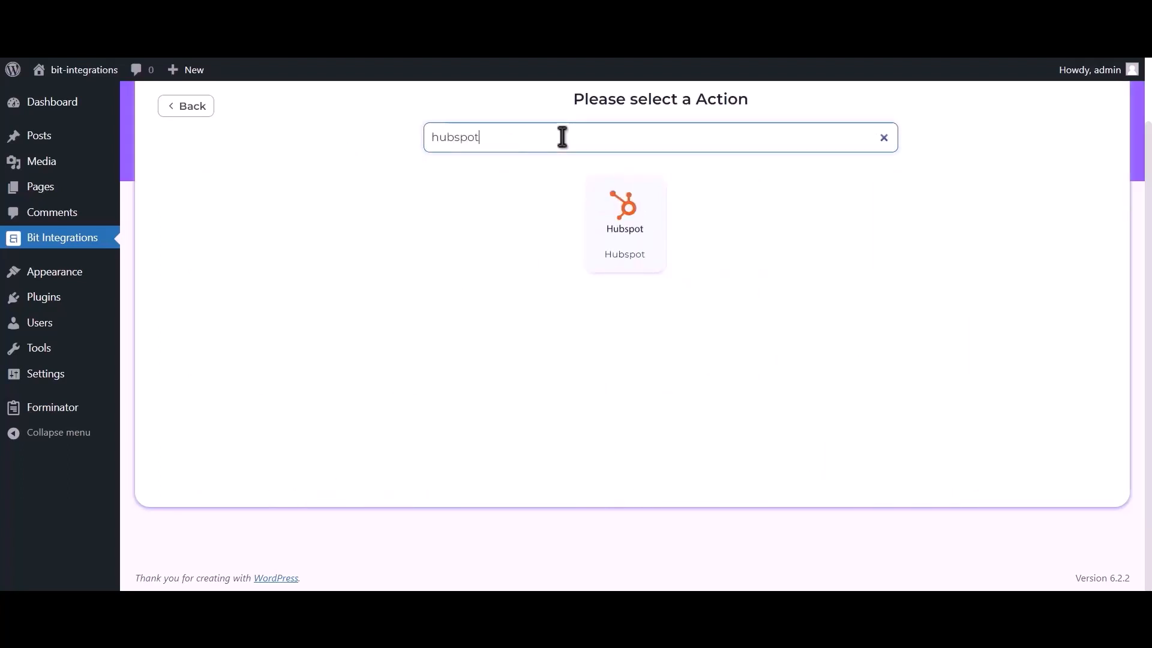
left_click(633, 229)
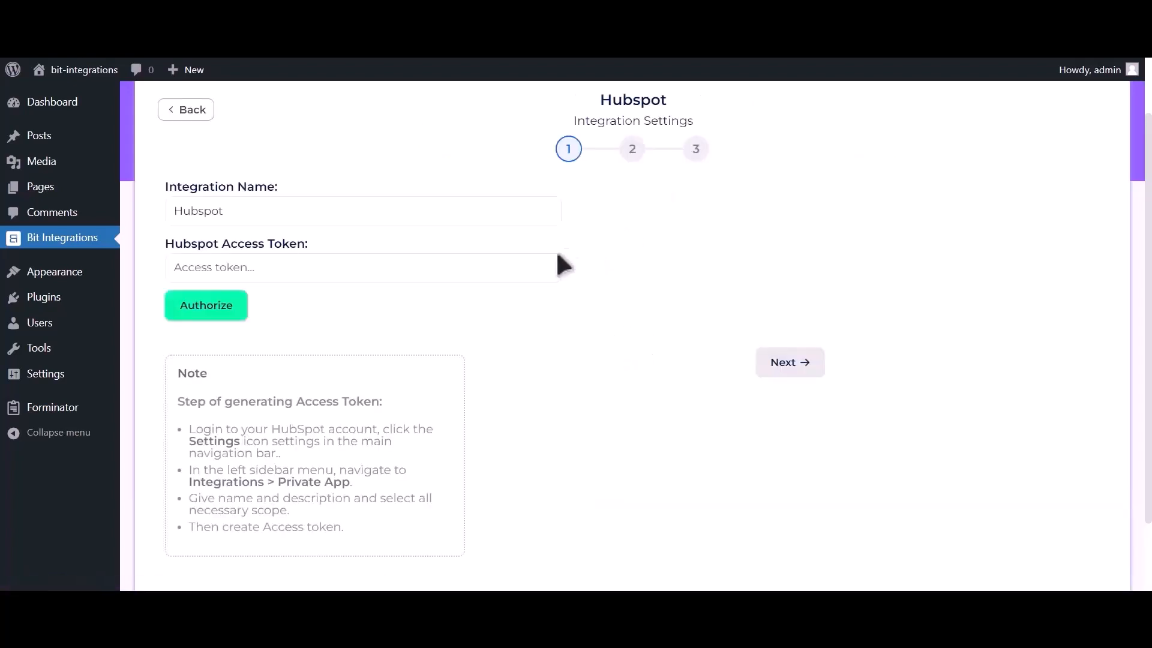
Review the access token instructions, switch to HubSpot, and start a new private app from the account's integration settings.
left_click_drag(176, 401, 385, 549)
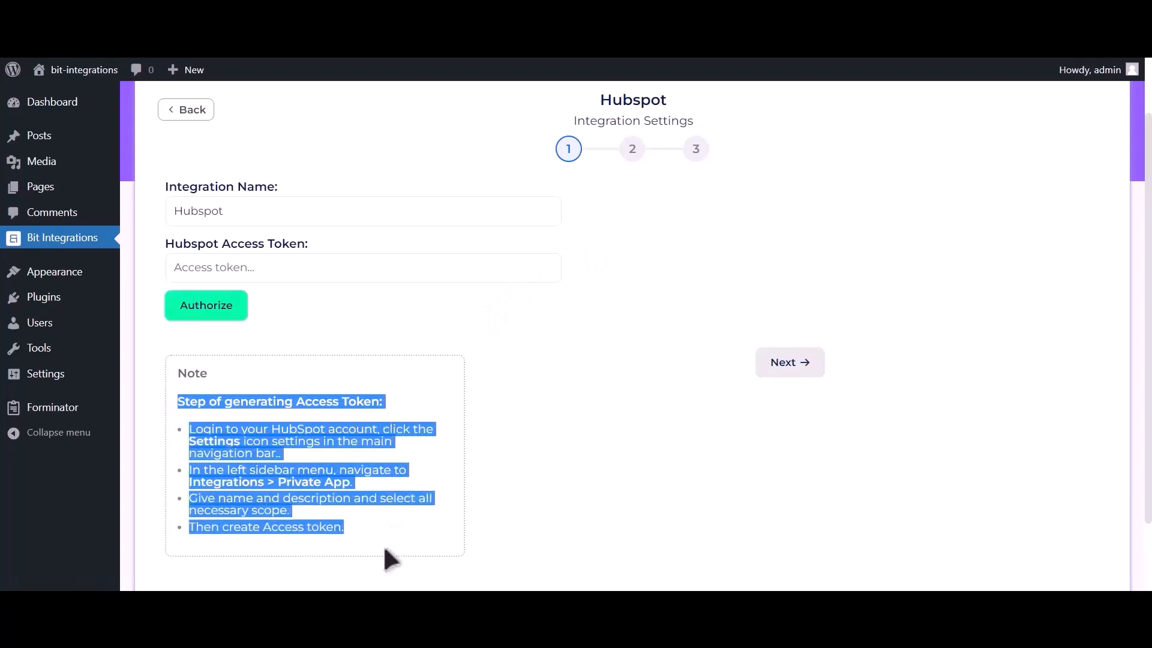
left_click(390, 402)
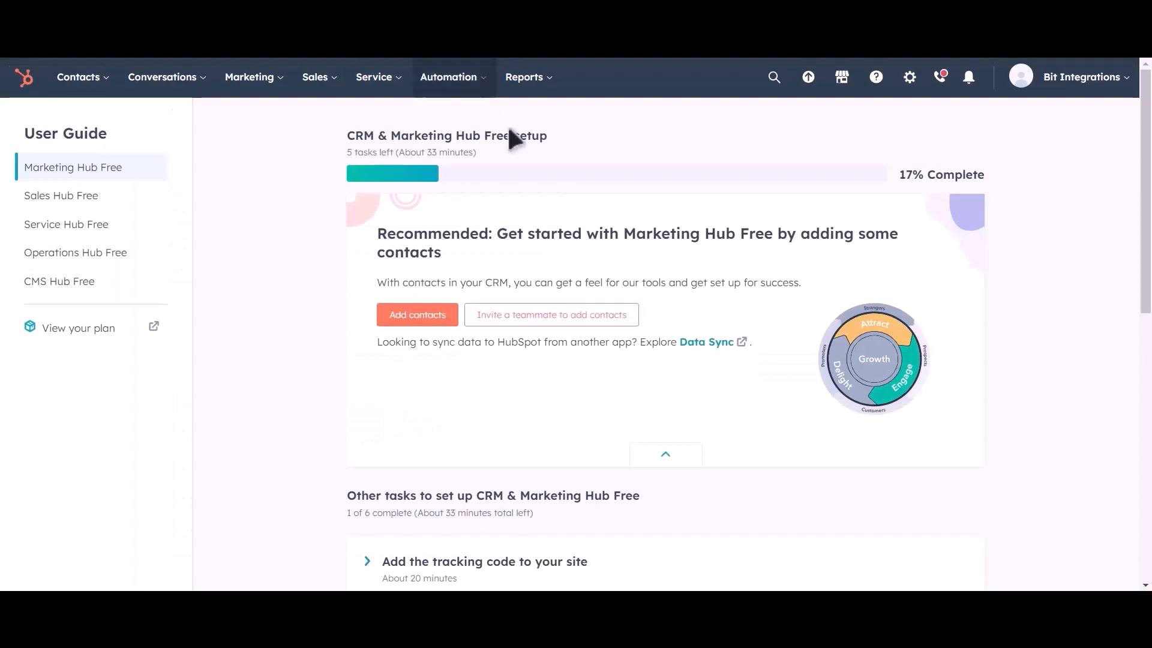
left_click(911, 90)
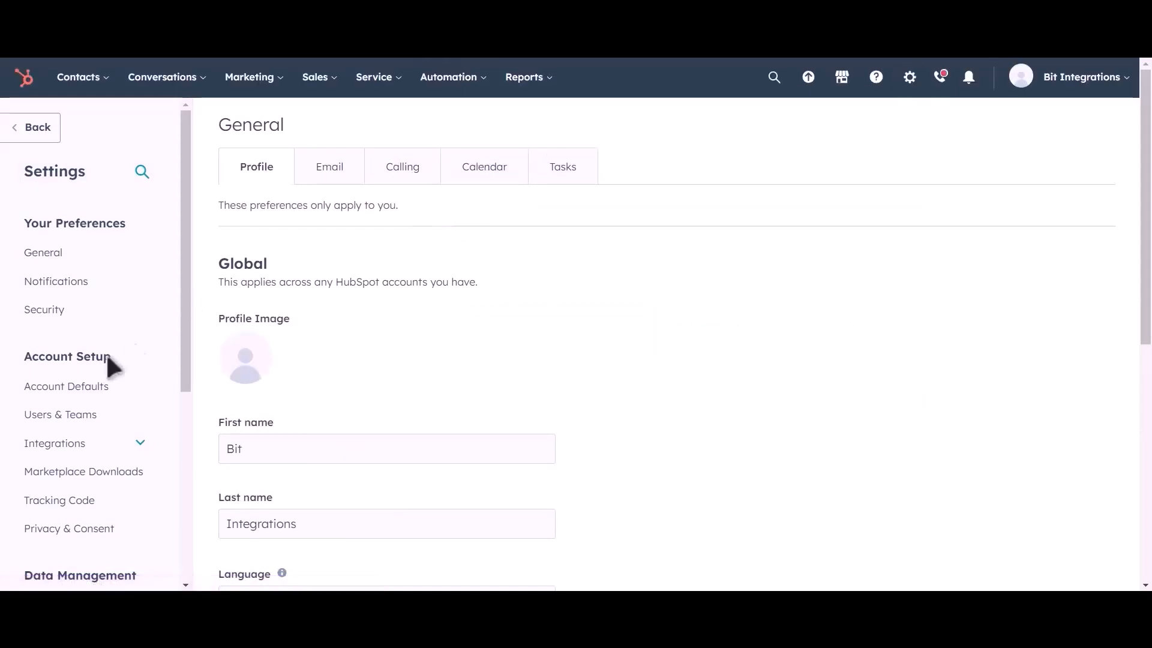
left_click(63, 446)
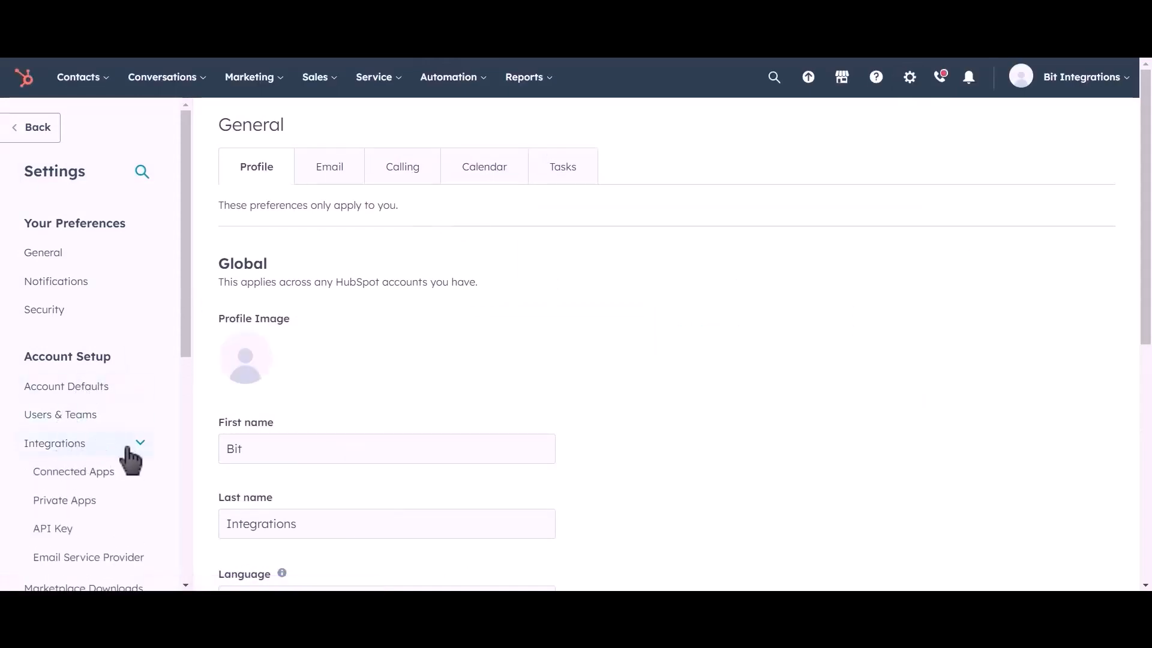
left_click(117, 510)
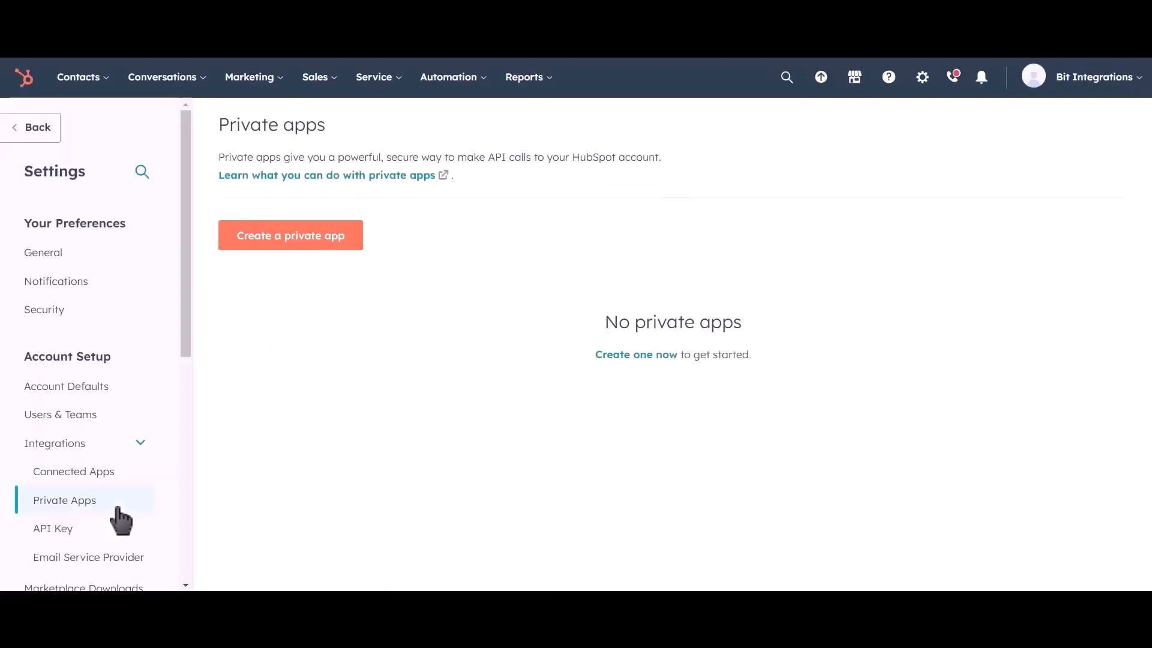
left_click(314, 247)
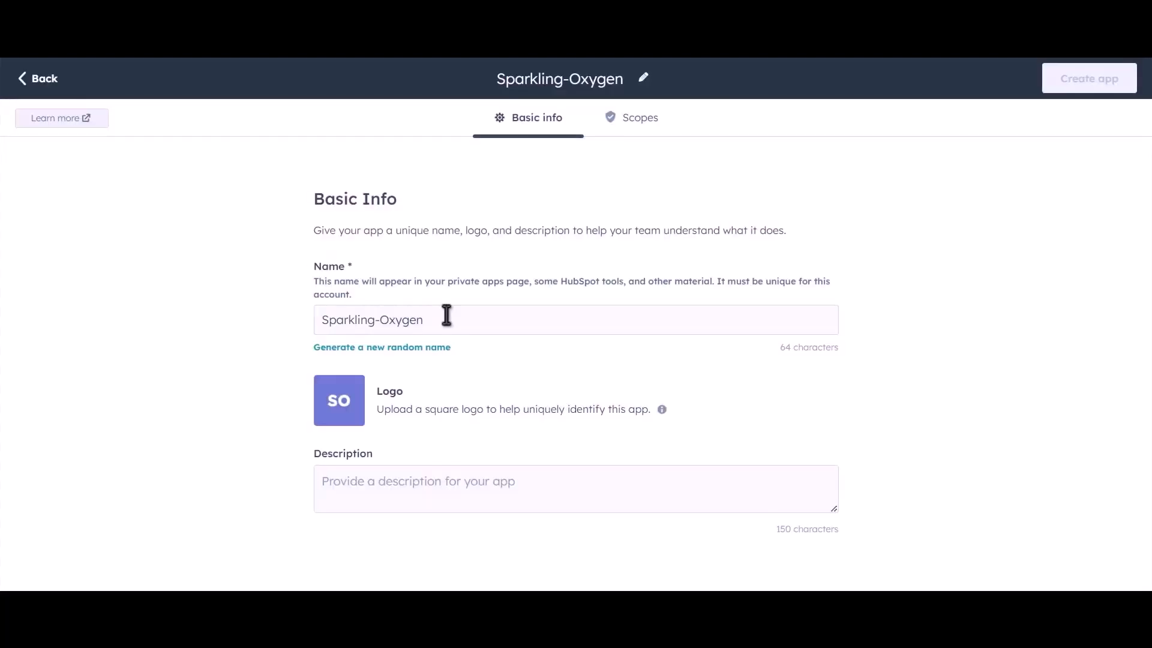
Name the private app Bit Integrations.
left_click_drag(446, 315, 305, 321)
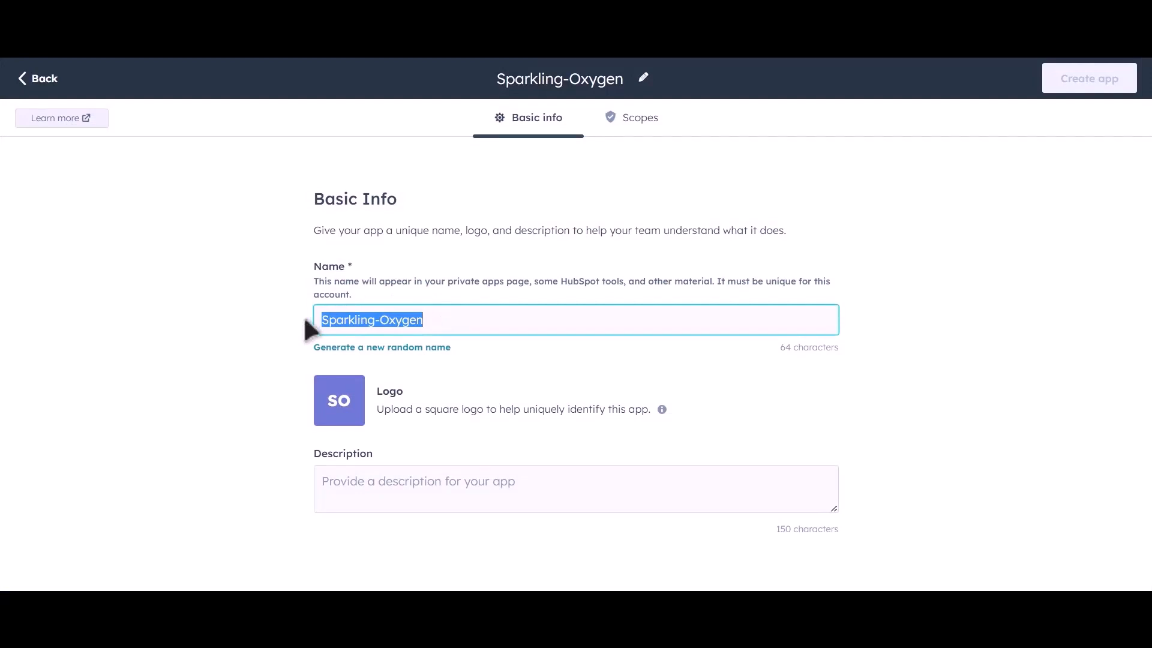
type("Bit Int")
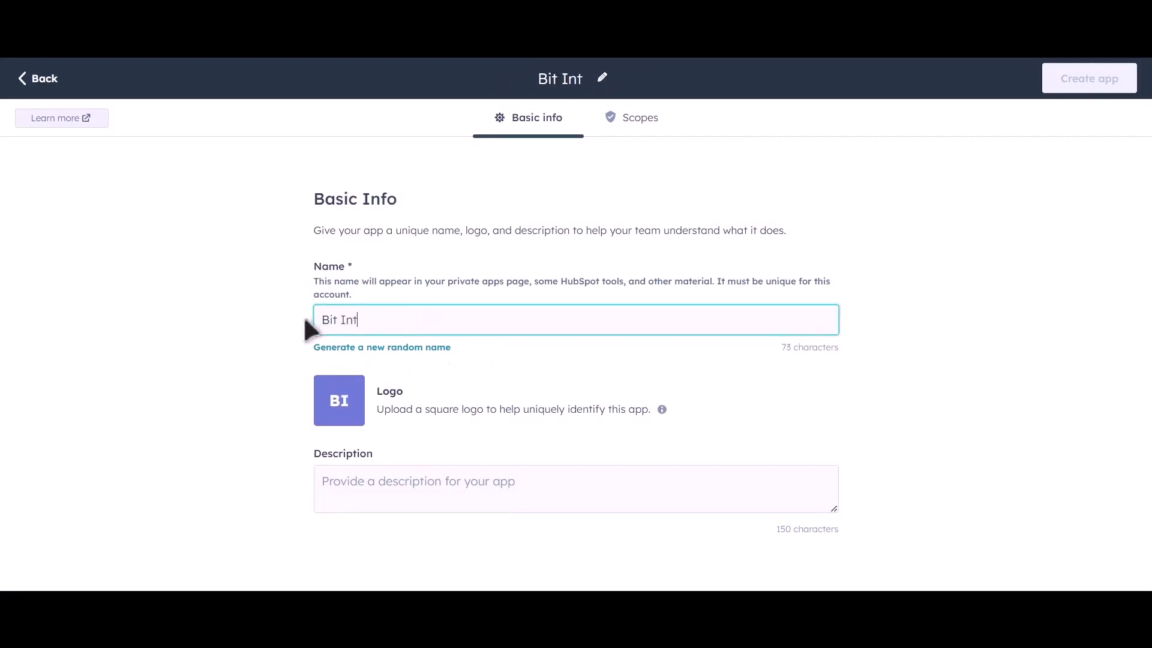
type("egrations")
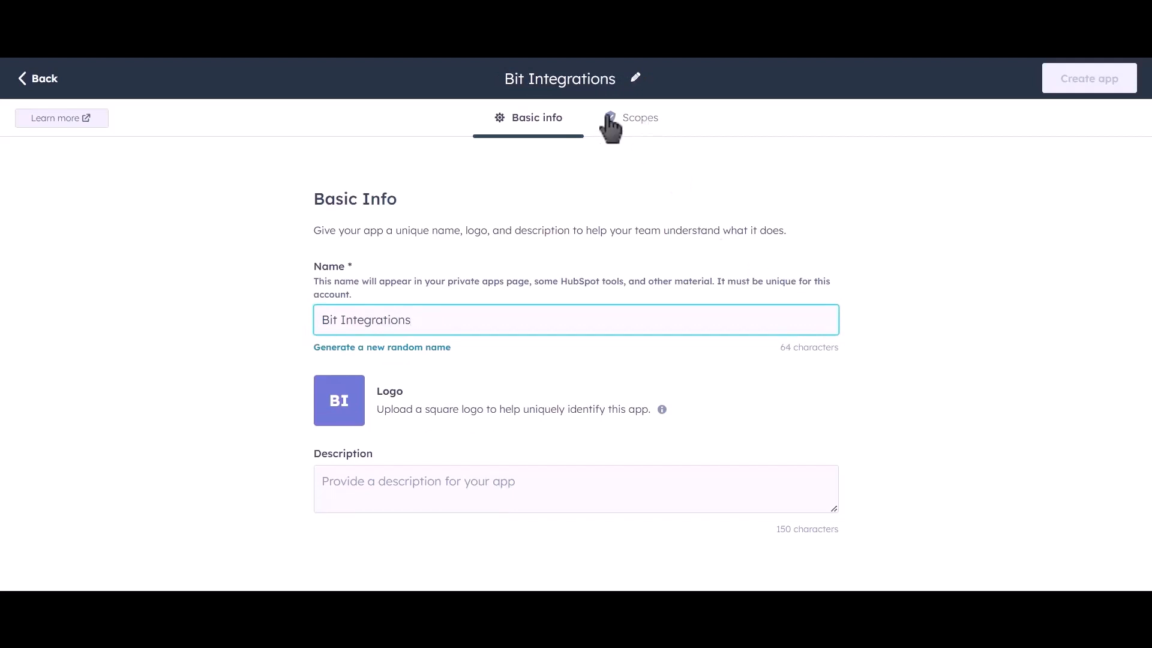
Grant the app read access to every available CRM scope from crm.lists through crm.schemas.deals, leaving out the feedback scope.
left_click(648, 138)
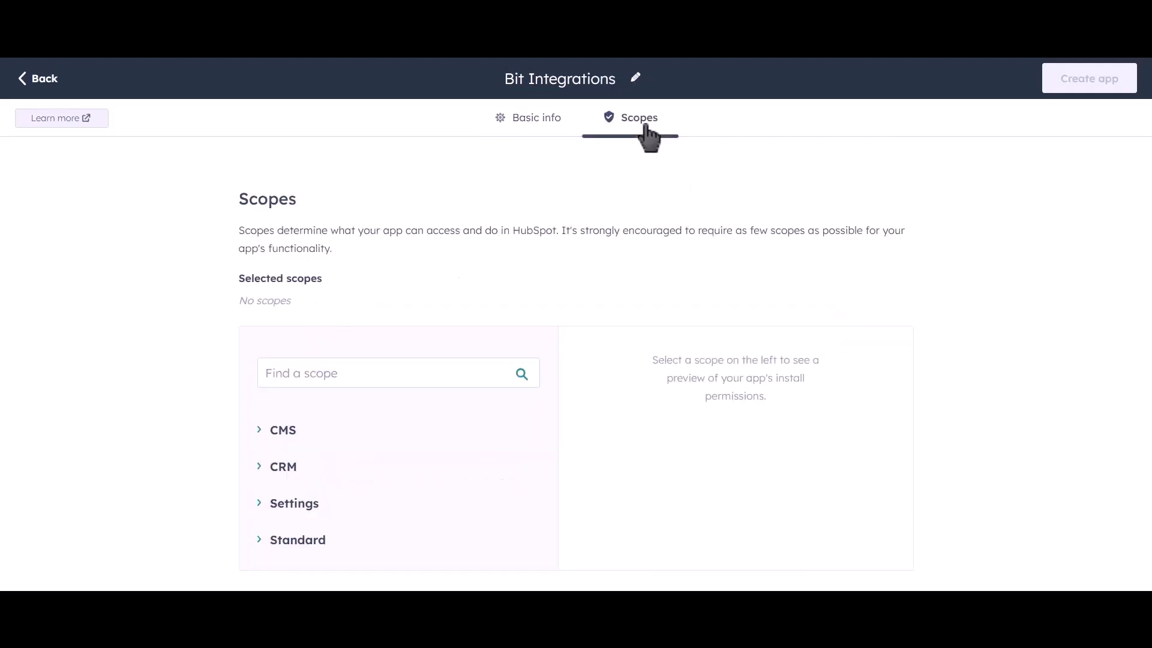
left_click(260, 470)
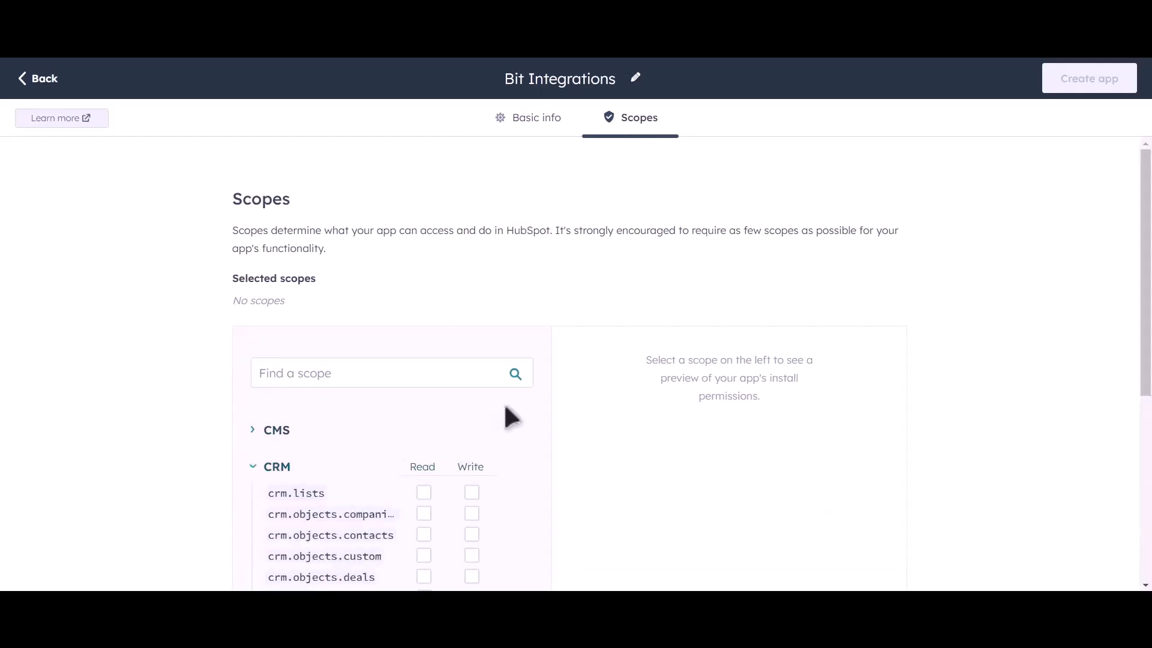
scroll(504, 402, "down", 4)
scroll(542, 339, "down", 2)
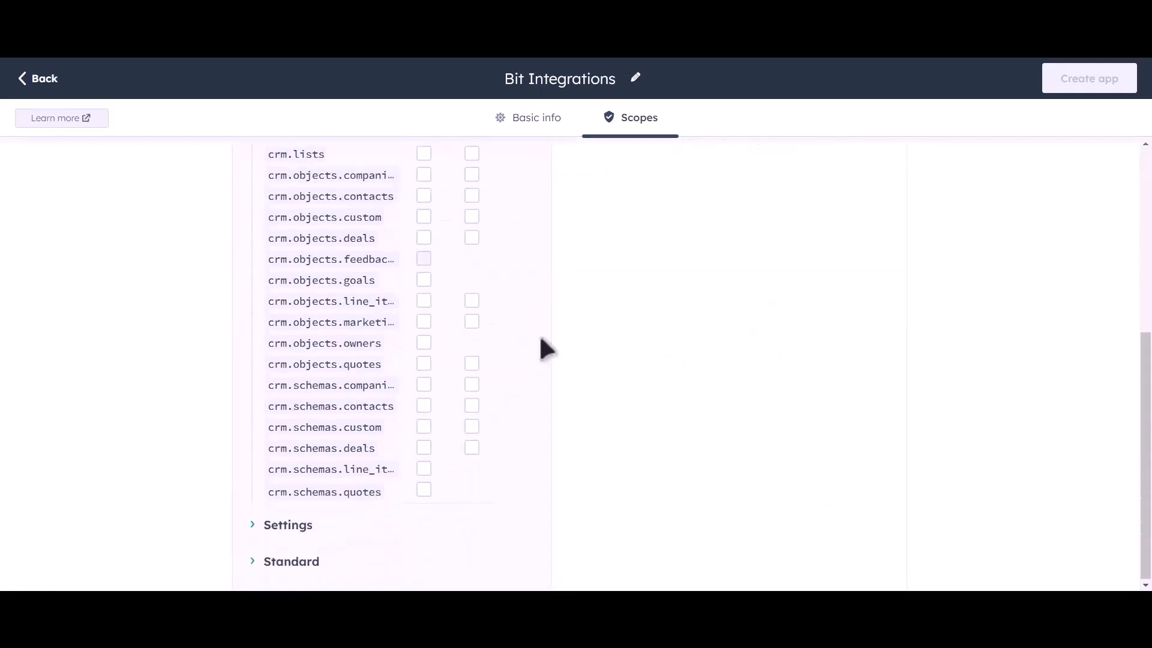
scroll(519, 286, "up", 3)
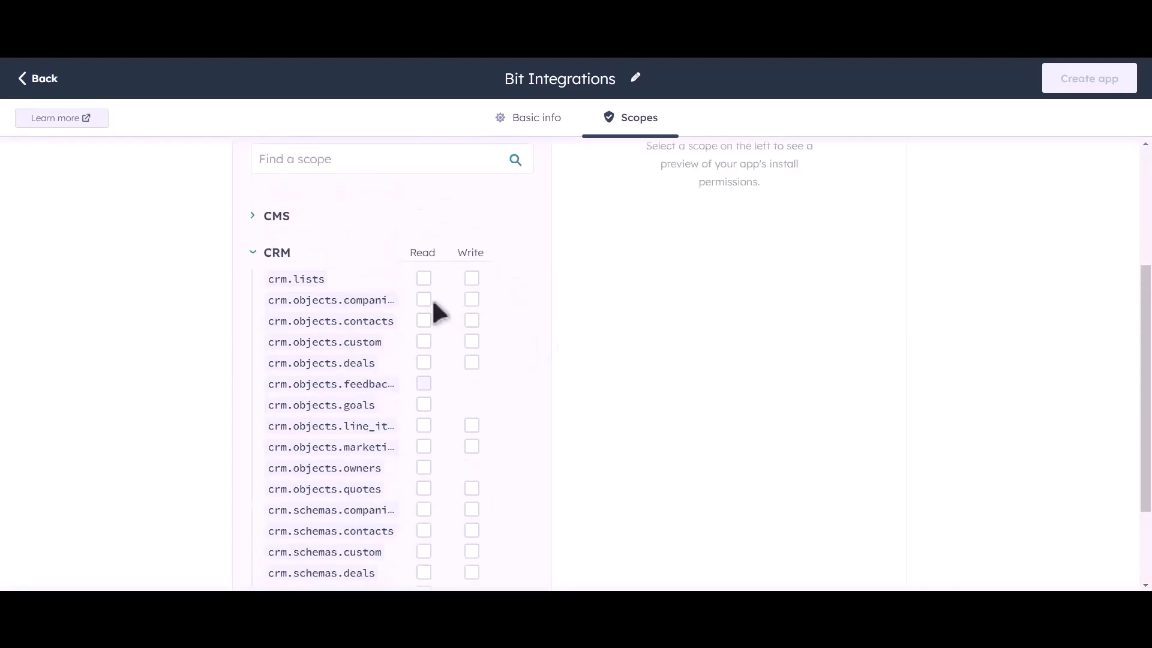
left_click(424, 278)
left_click(424, 300)
left_click(423, 320)
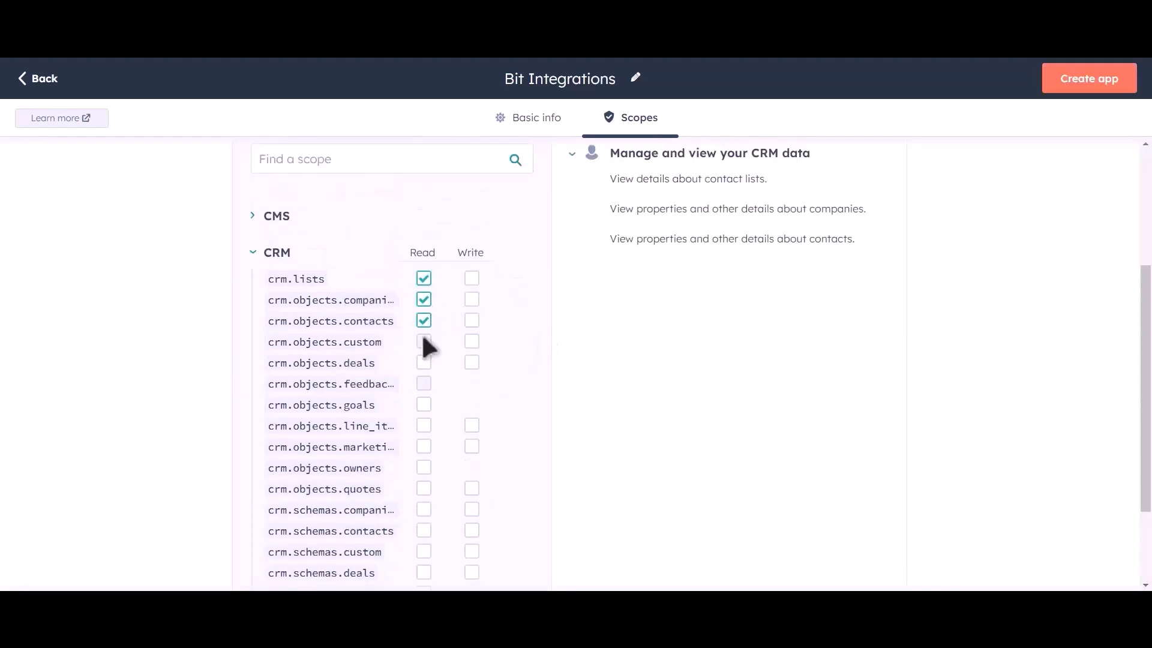
left_click(424, 342)
left_click(423, 362)
left_click(424, 405)
left_click(424, 426)
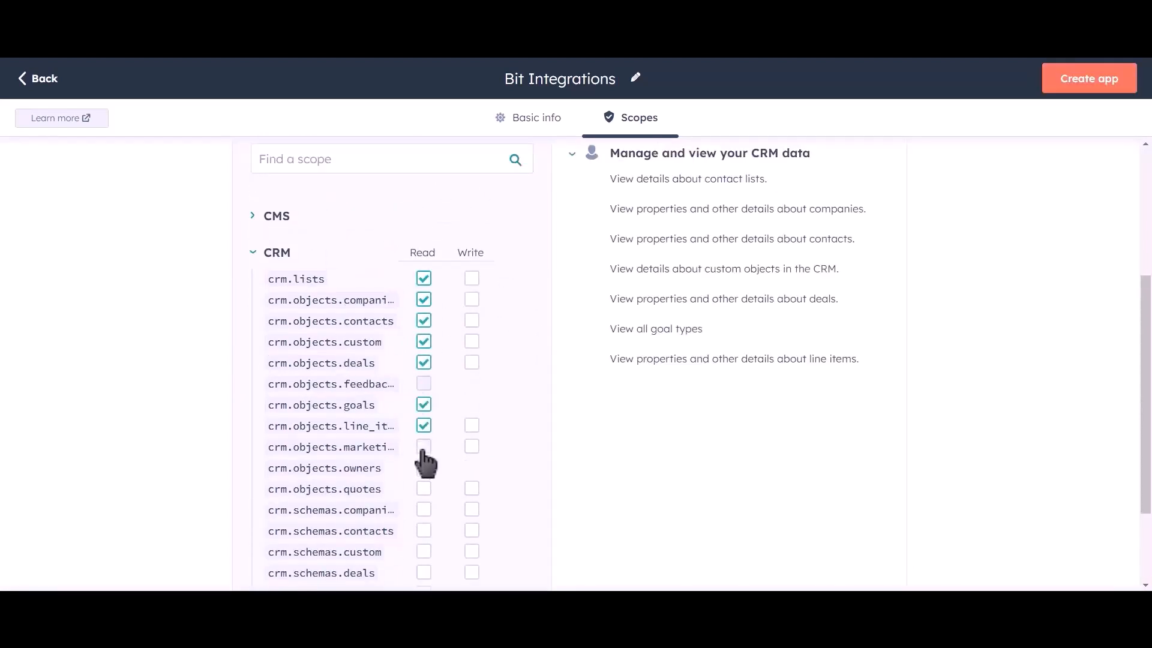
left_click(424, 446)
left_click(424, 469)
left_click(424, 488)
left_click(423, 509)
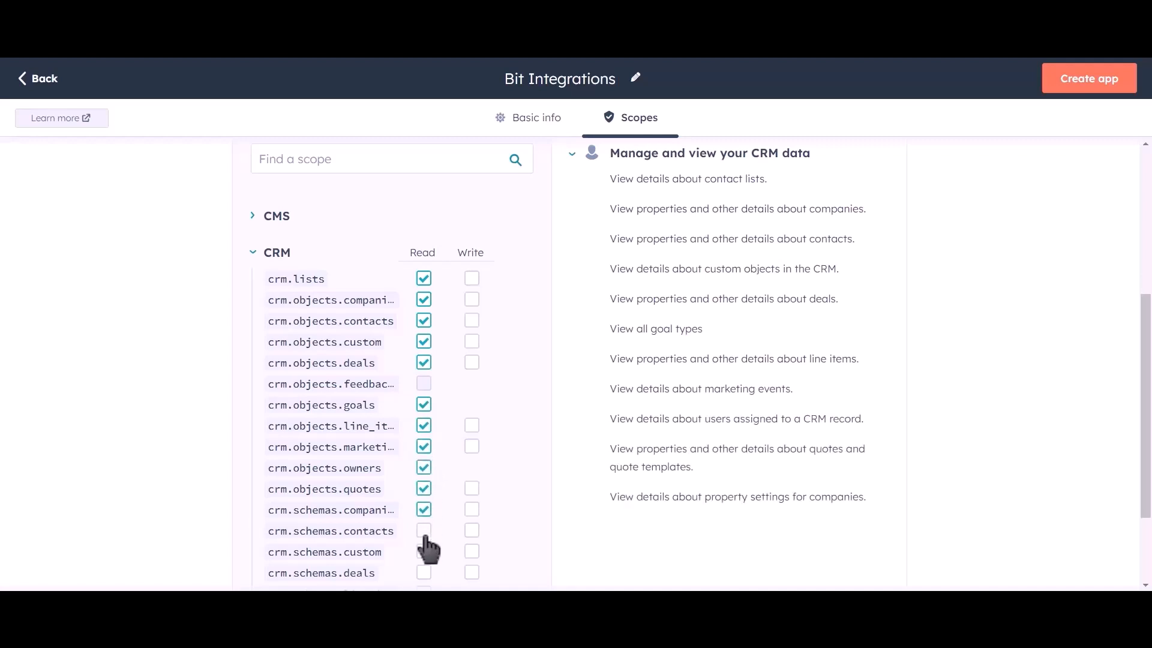
left_click(423, 531)
left_click(423, 552)
left_click(423, 572)
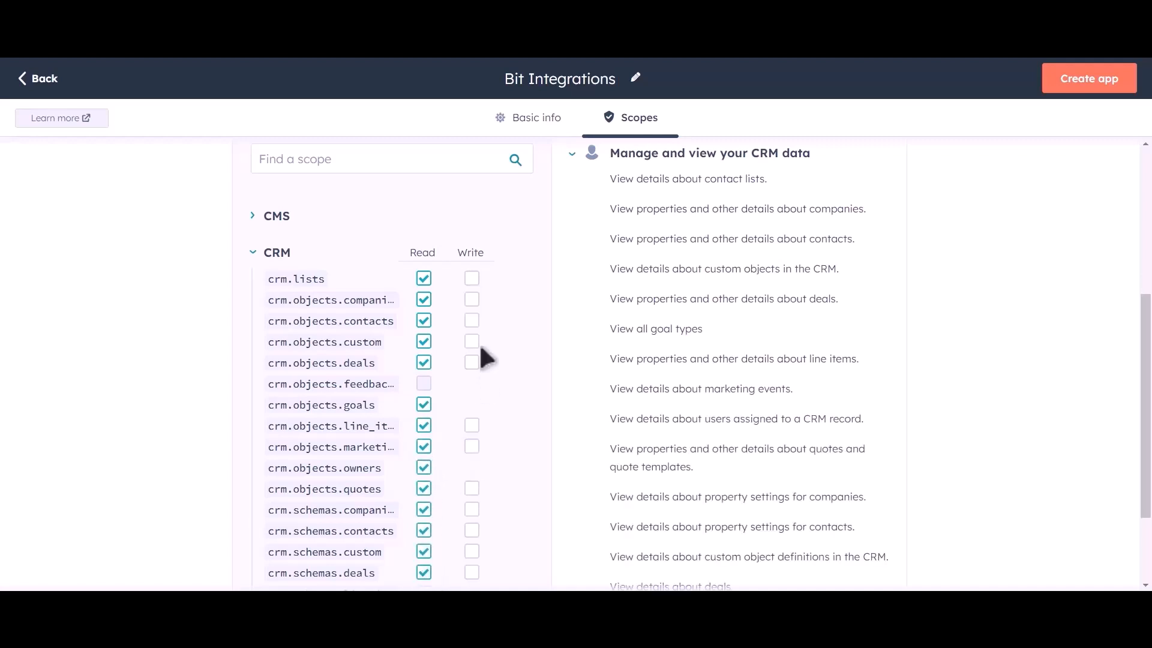
Grant the app write access to every CRM scope that offers it, from crm.lists through crm.schemas.deals.
left_click(471, 280)
left_click(472, 300)
left_click(471, 320)
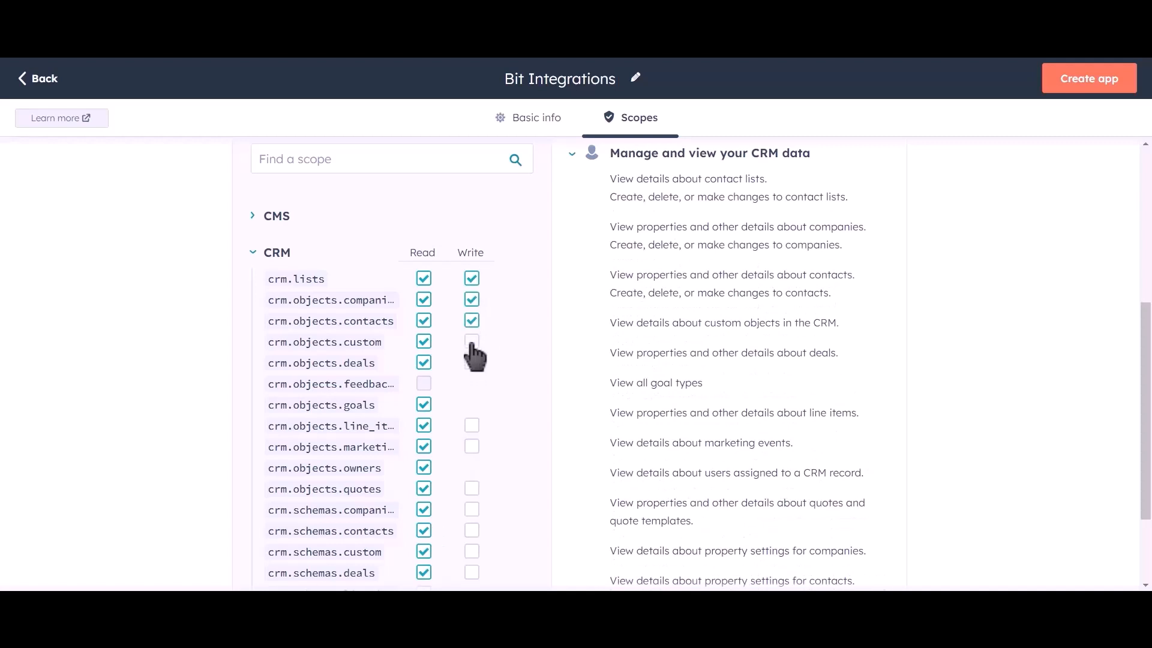
left_click(471, 342)
left_click(471, 425)
left_click(471, 447)
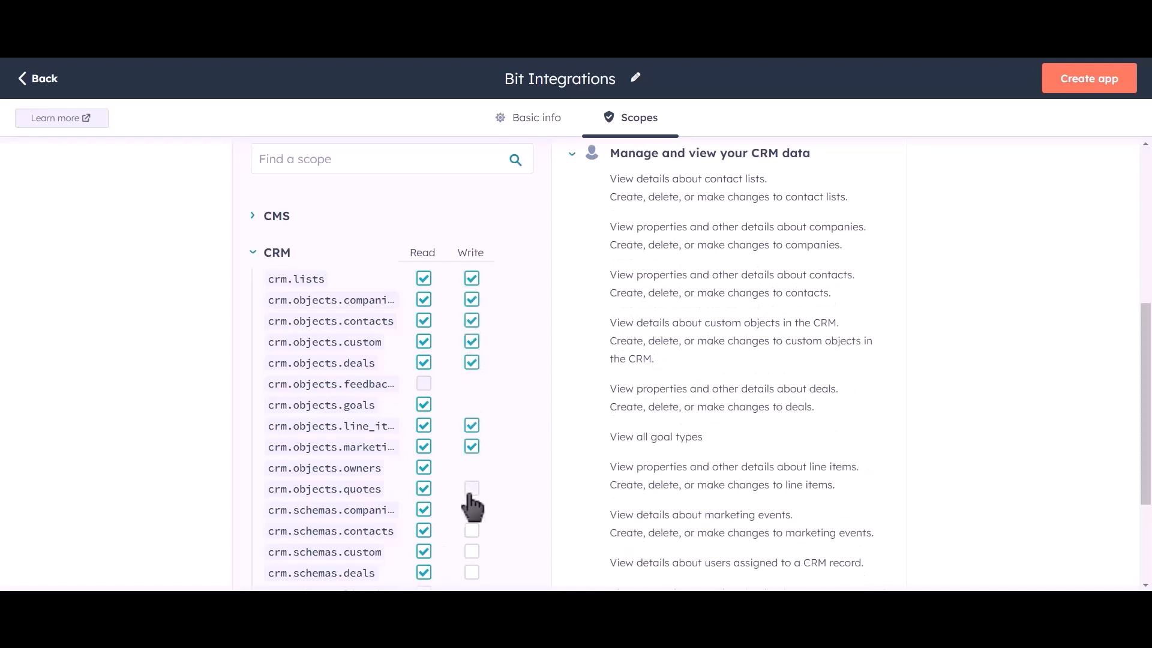
left_click(472, 488)
left_click(471, 511)
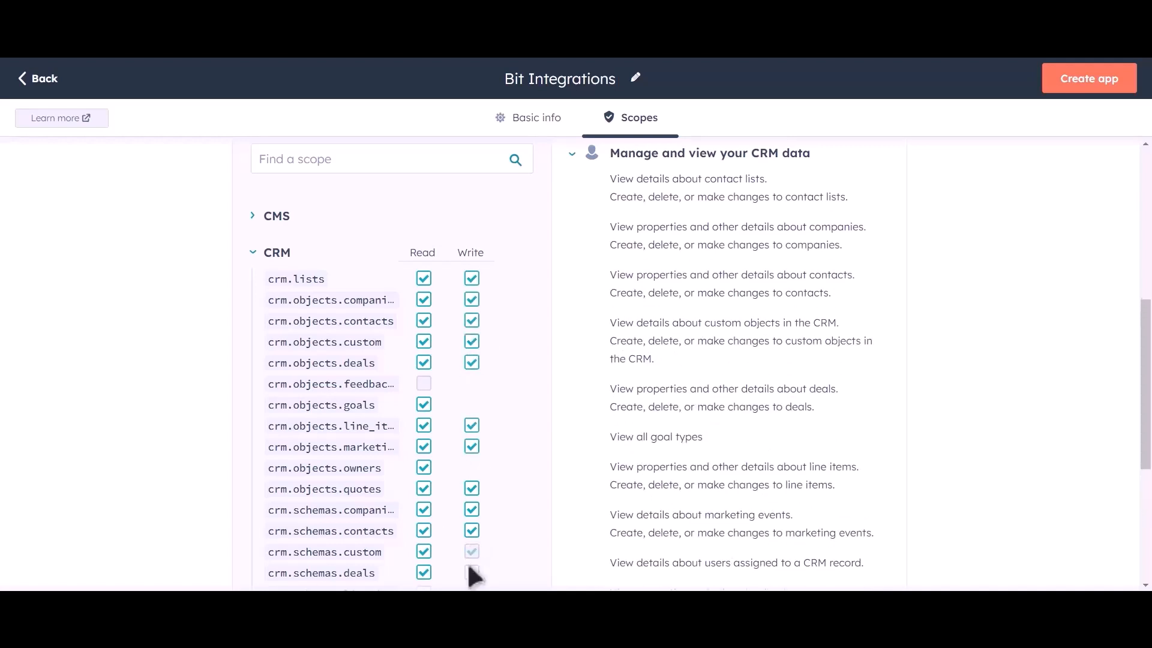
left_click(472, 551)
left_click(471, 572)
Grant the app read access to the crm.schemas line items and crm.schemas.quotes scopes.
scroll(504, 375, "down", 1)
scroll(507, 378, "down", 1)
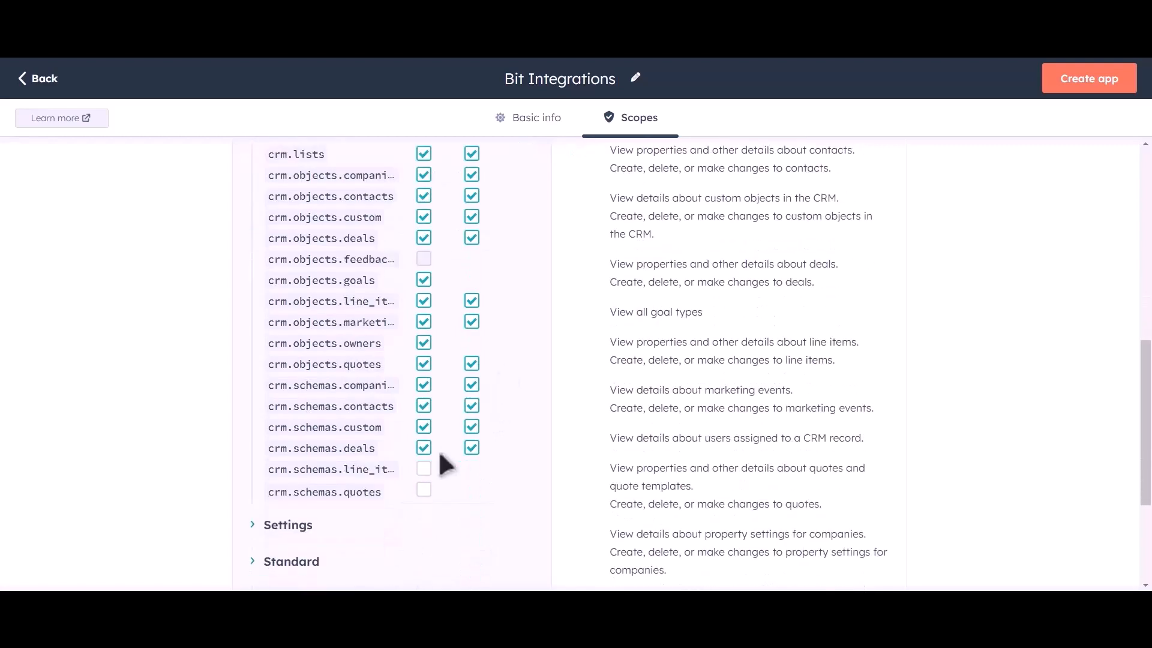
left_click(424, 468)
left_click(423, 492)
Create the private app with the selected scopes and confirm its creation.
scroll(538, 381, "up", 6)
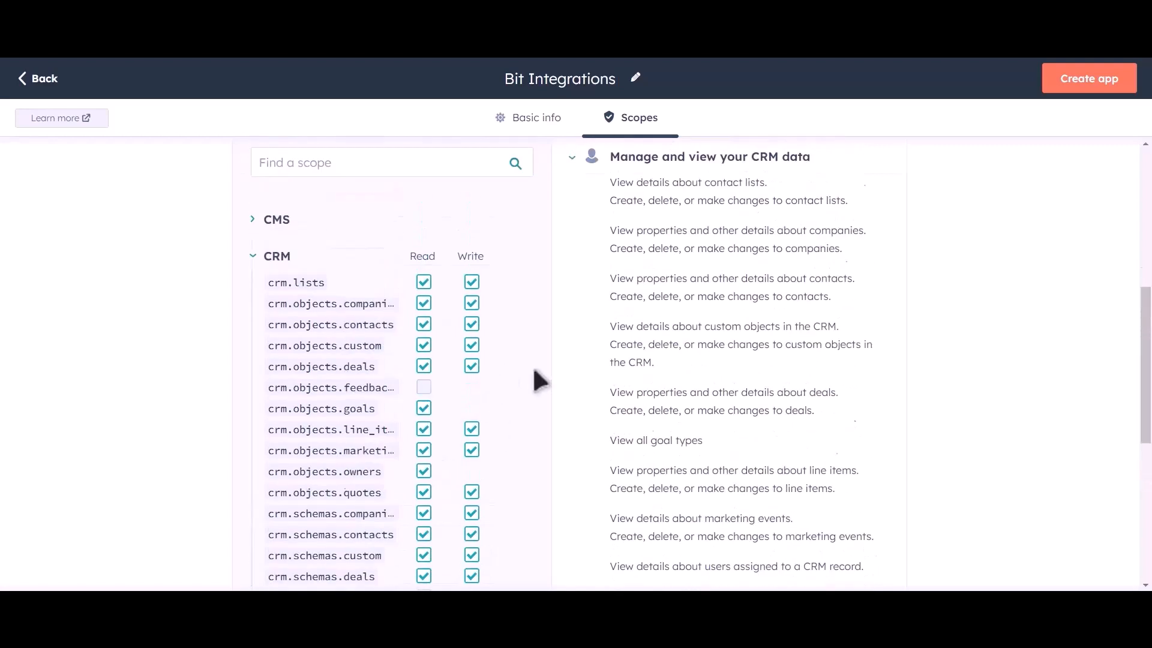
left_click(1091, 91)
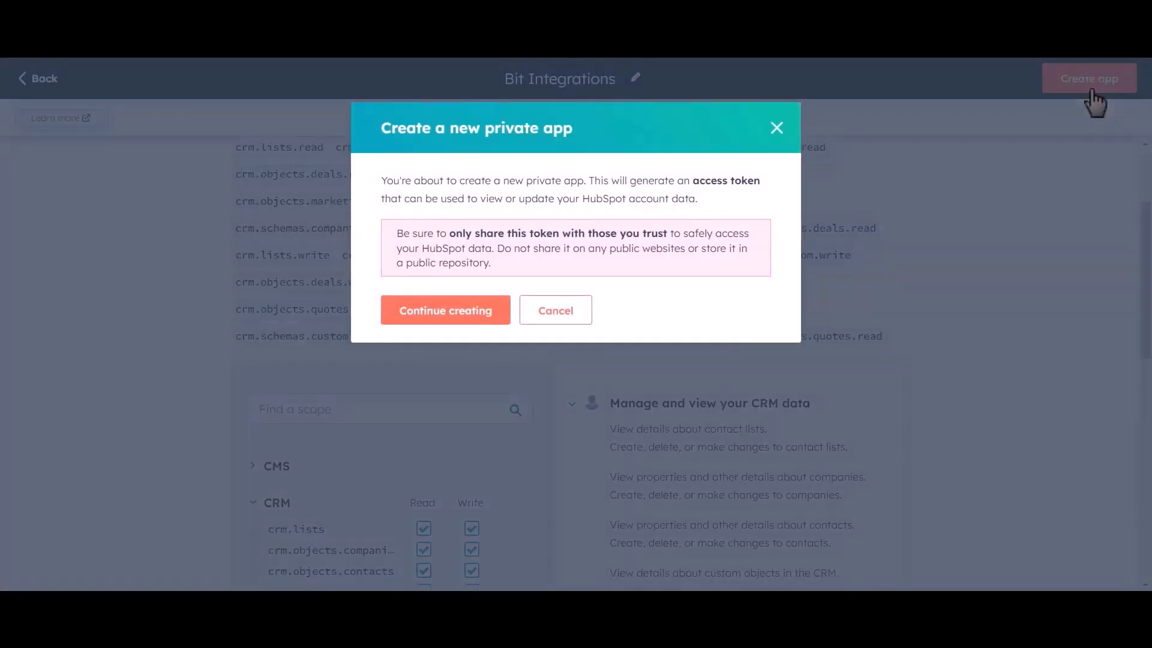
left_click(470, 322)
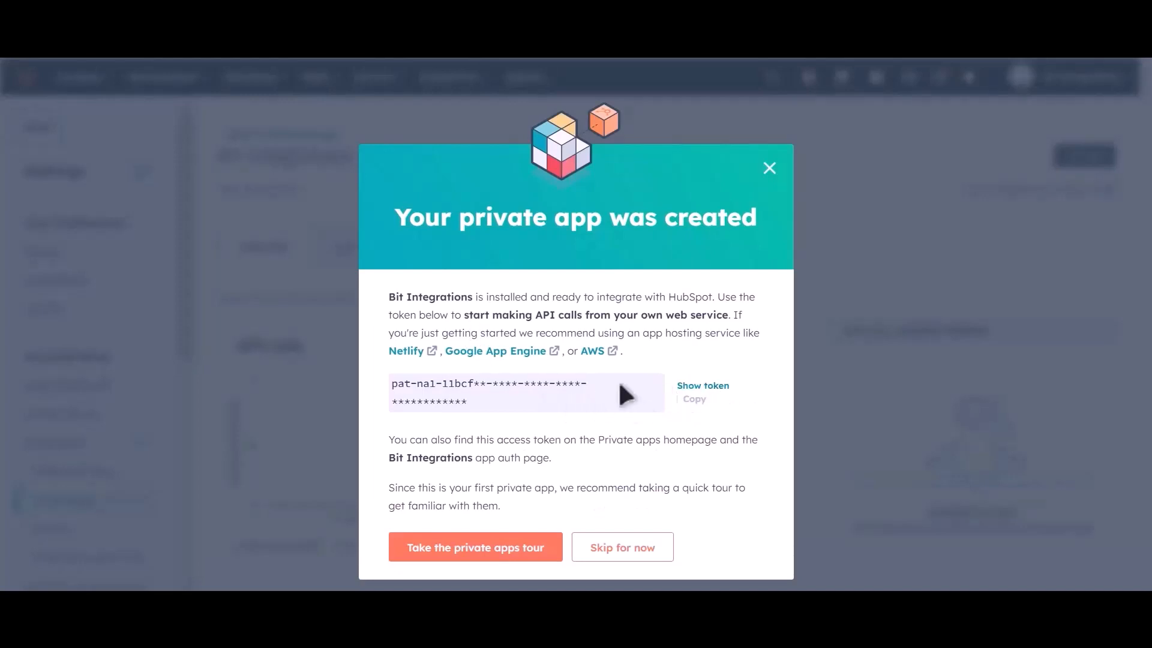
Reveal and copy the private app's access token, switch back to Bit Integrations, and paste it as the Hubspot Access Token.
left_click(704, 387)
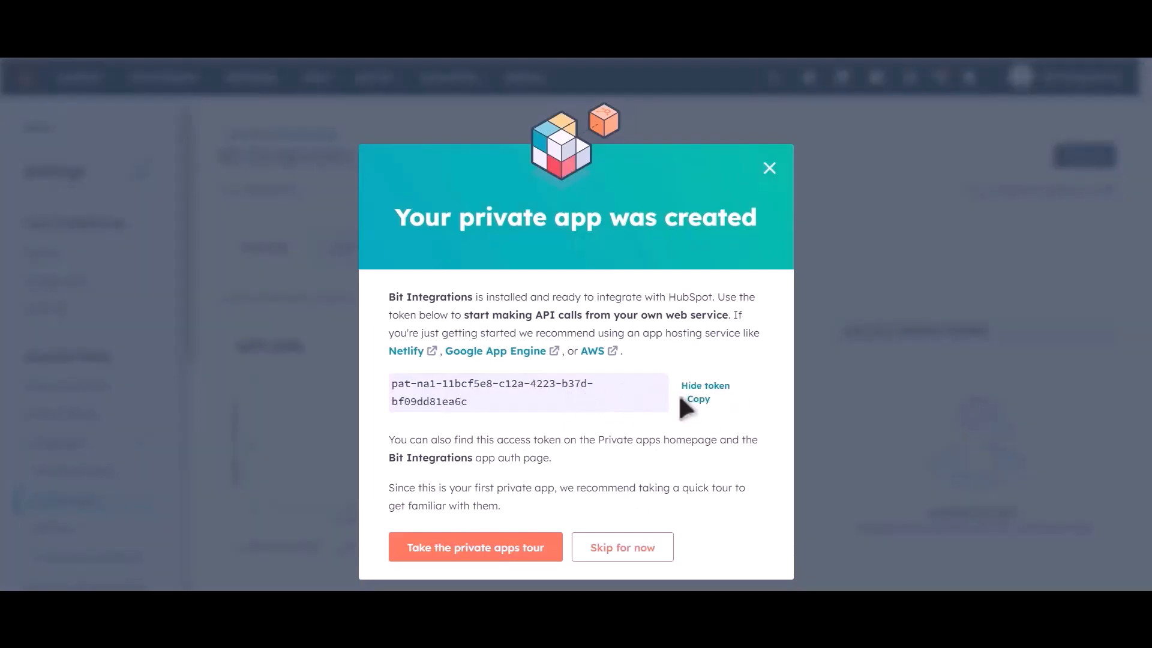
left_click(697, 400)
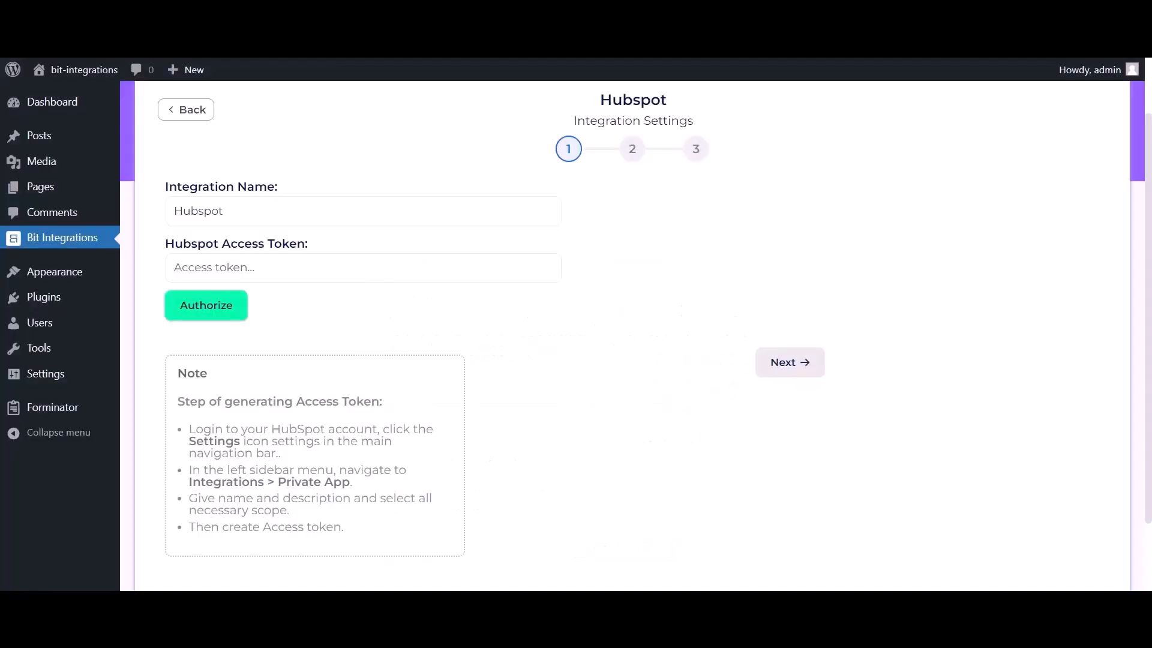
left_click(311, 267)
key("ctrl+v")
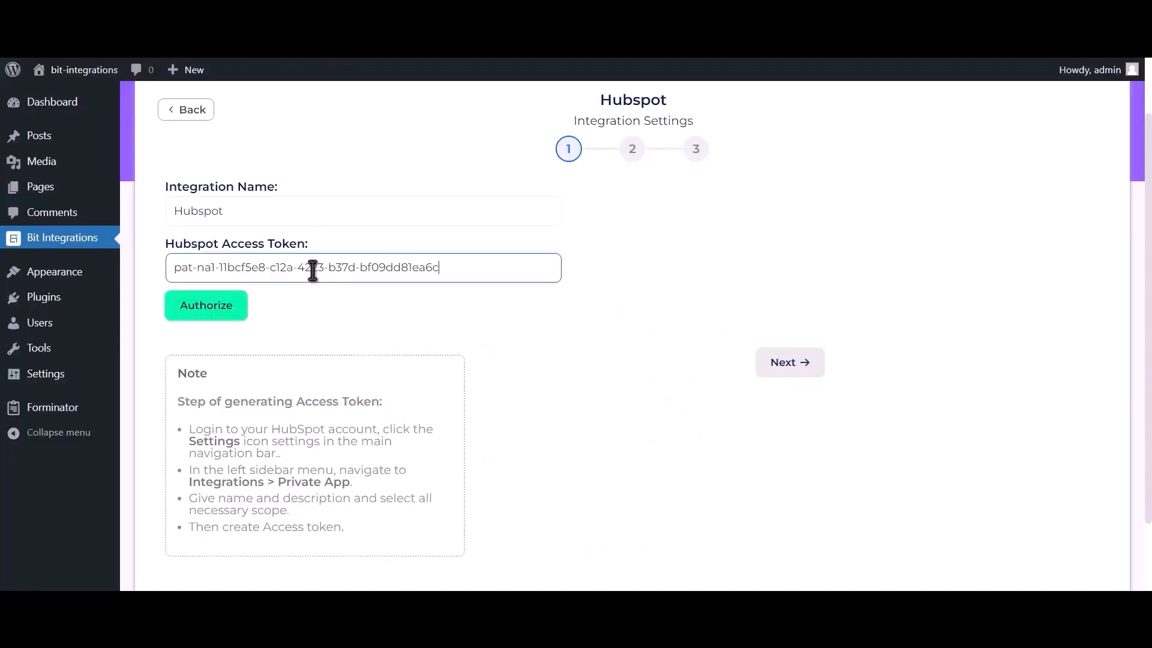
Authorize the HubSpot connection with the entered access token and continue to the second stage of the integration settings.
left_click(223, 312)
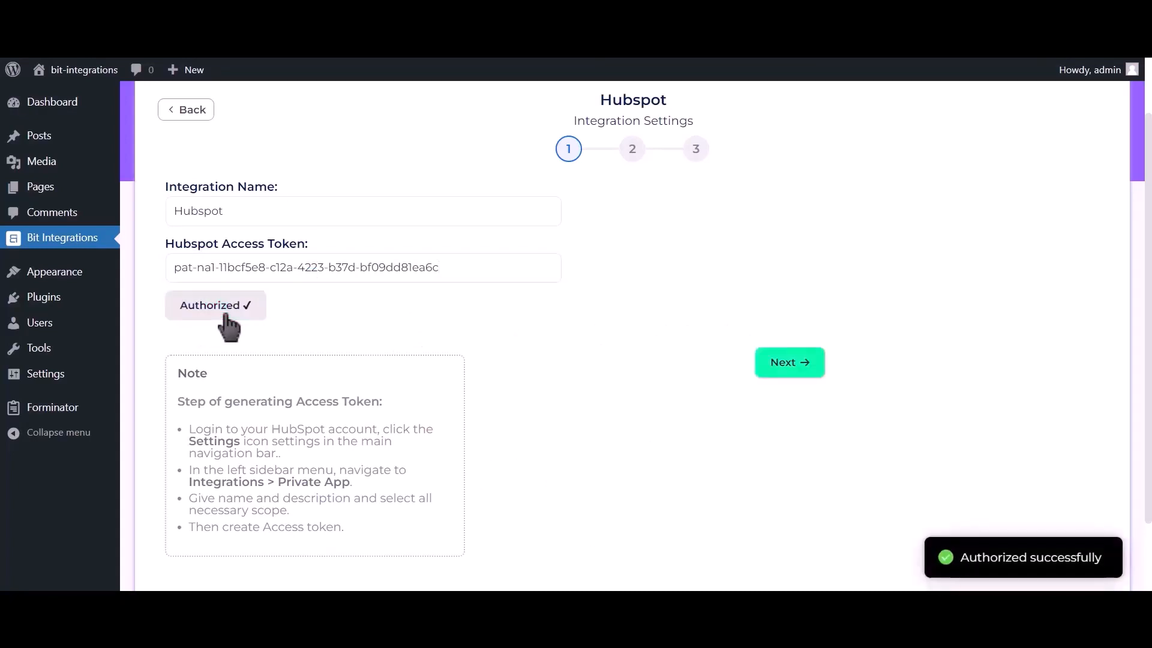
left_click_drag(951, 557, 1119, 573)
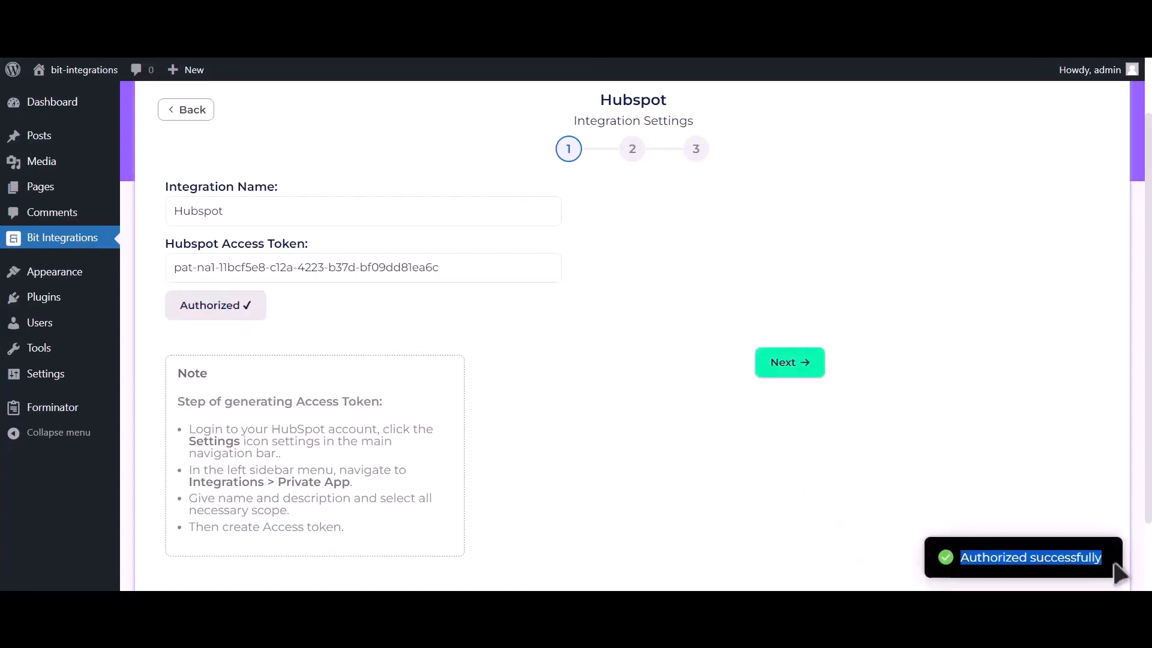
left_click(803, 375)
scroll(798, 378, "up", 1)
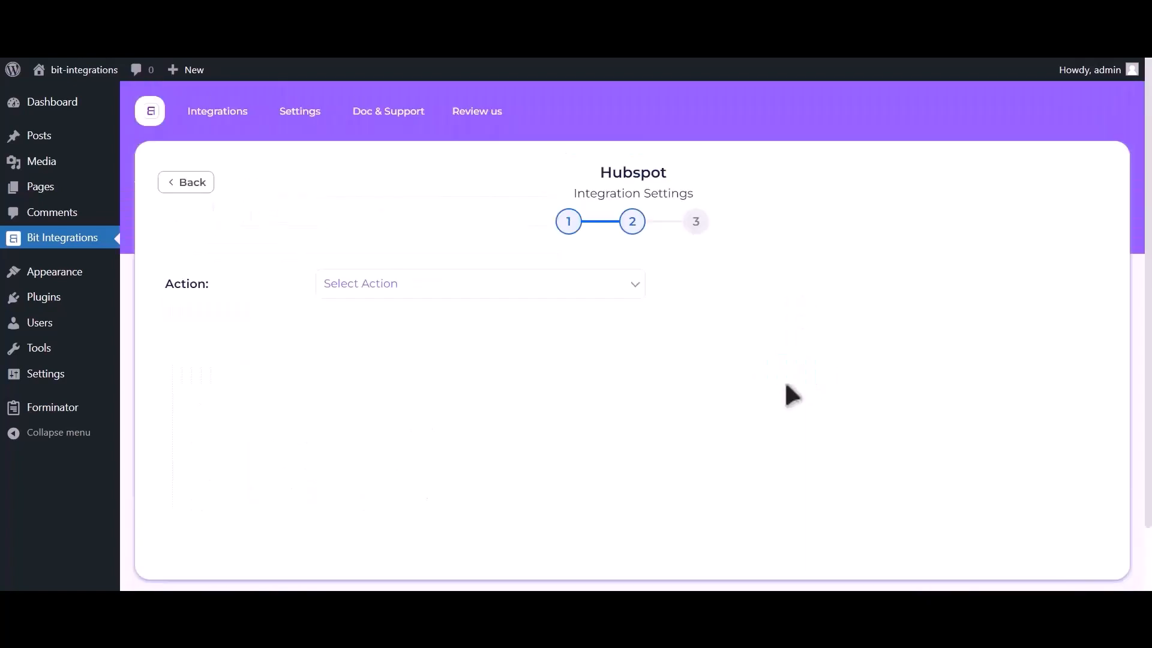
Set the integration's action to Create Contact and map the form field Email Address-1 to the HubSpot field Email.
left_click(579, 291)
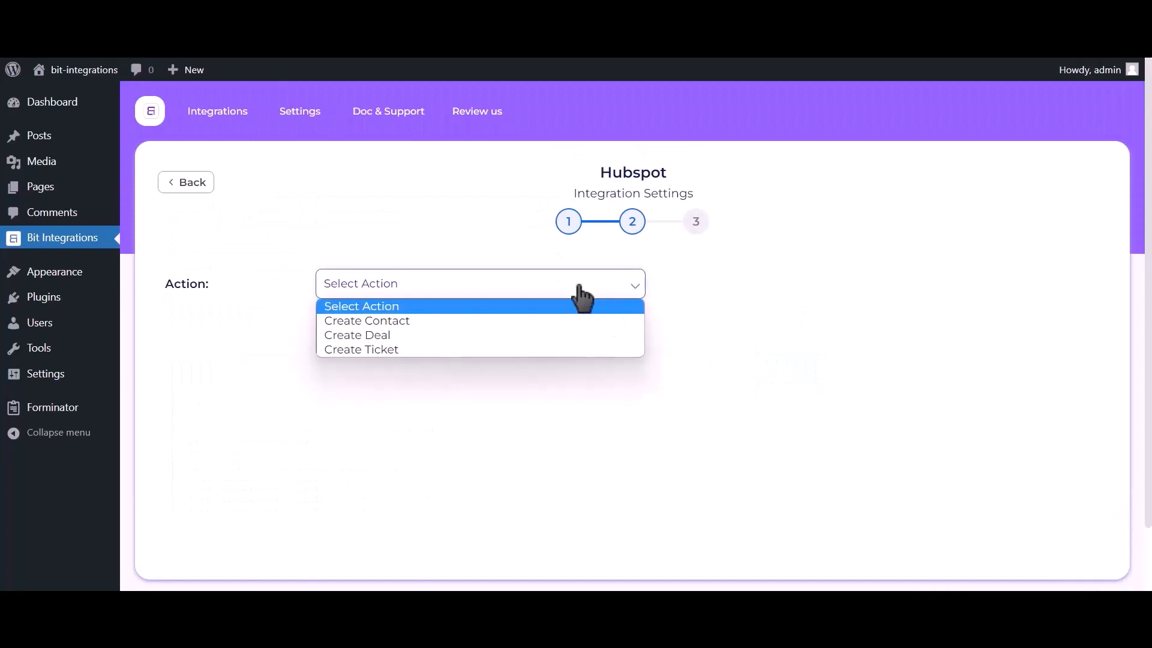
left_click(542, 321)
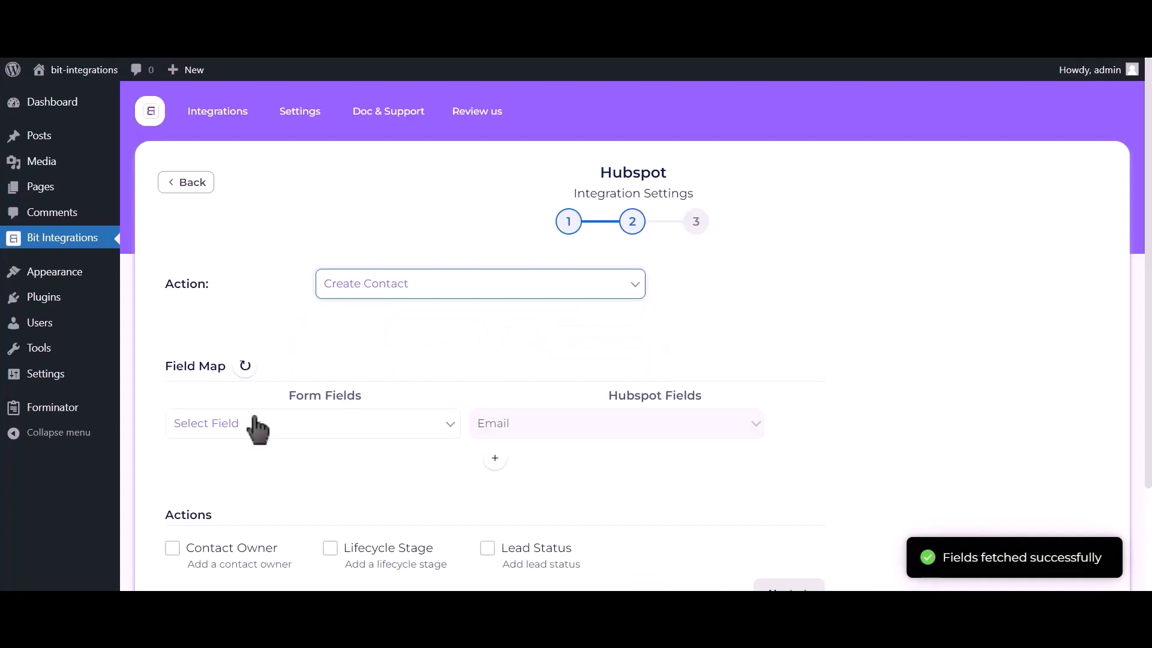
left_click(250, 428)
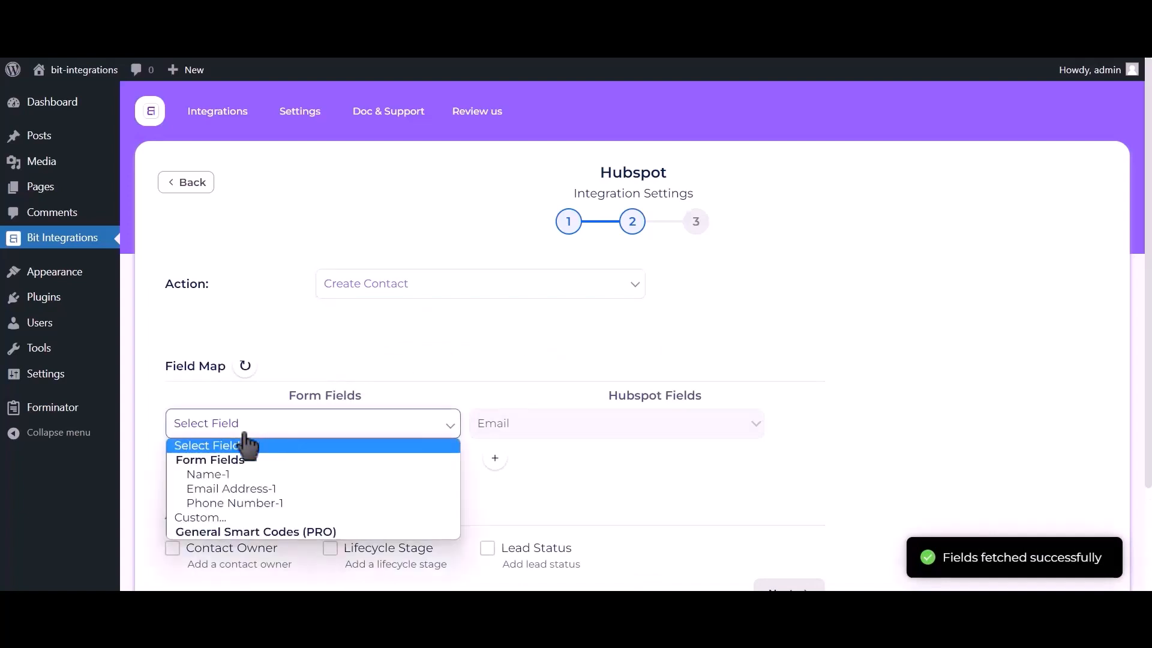
left_click(243, 487)
Add a field map row that maps the form field Name-1 to the HubSpot field First Name.
left_click(497, 460)
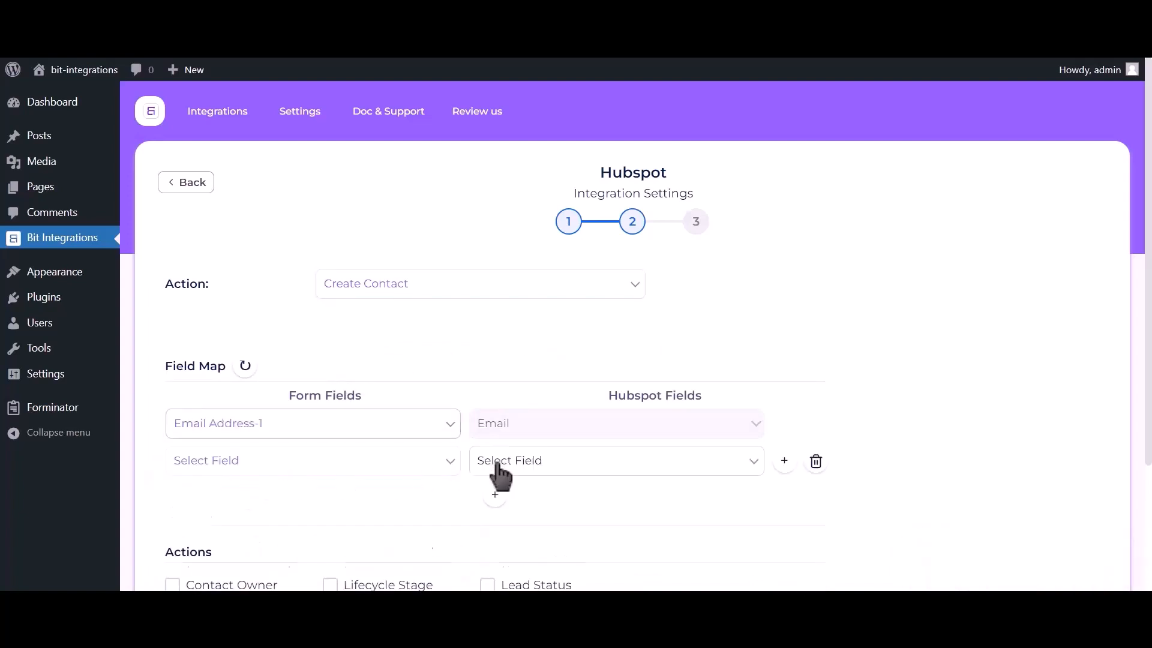
left_click(304, 472)
left_click(281, 514)
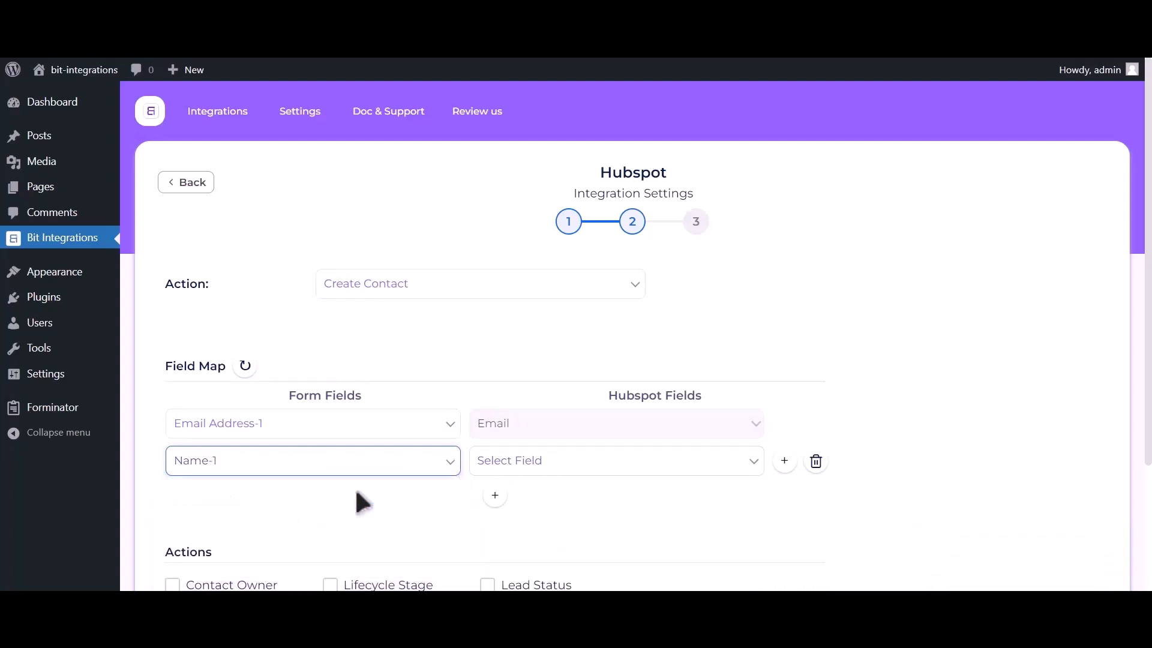
left_click(604, 465)
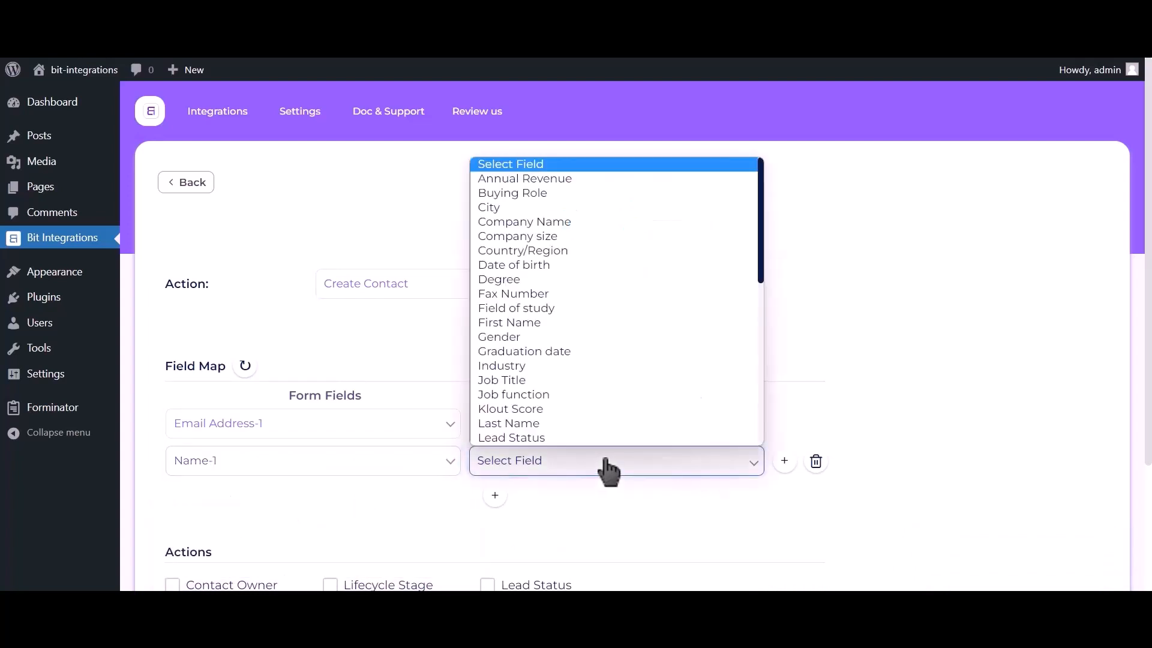
left_click(529, 323)
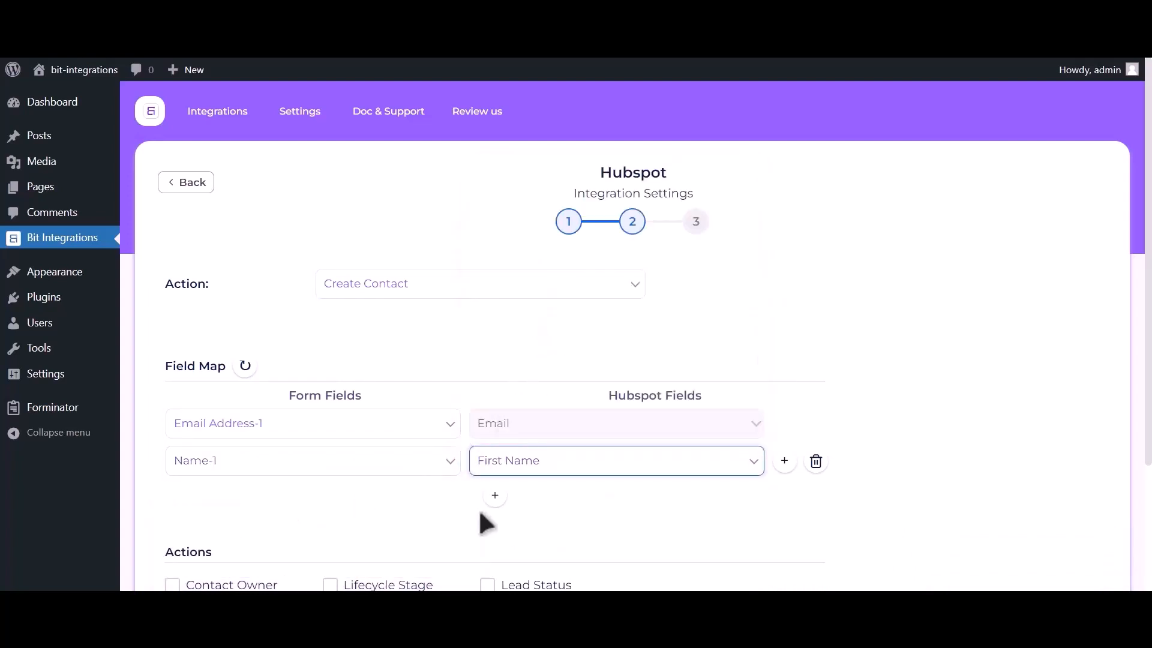
Add another field map row that maps the form field Phone Number-1 to the HubSpot field Phone Number.
left_click(495, 496)
left_click(300, 507)
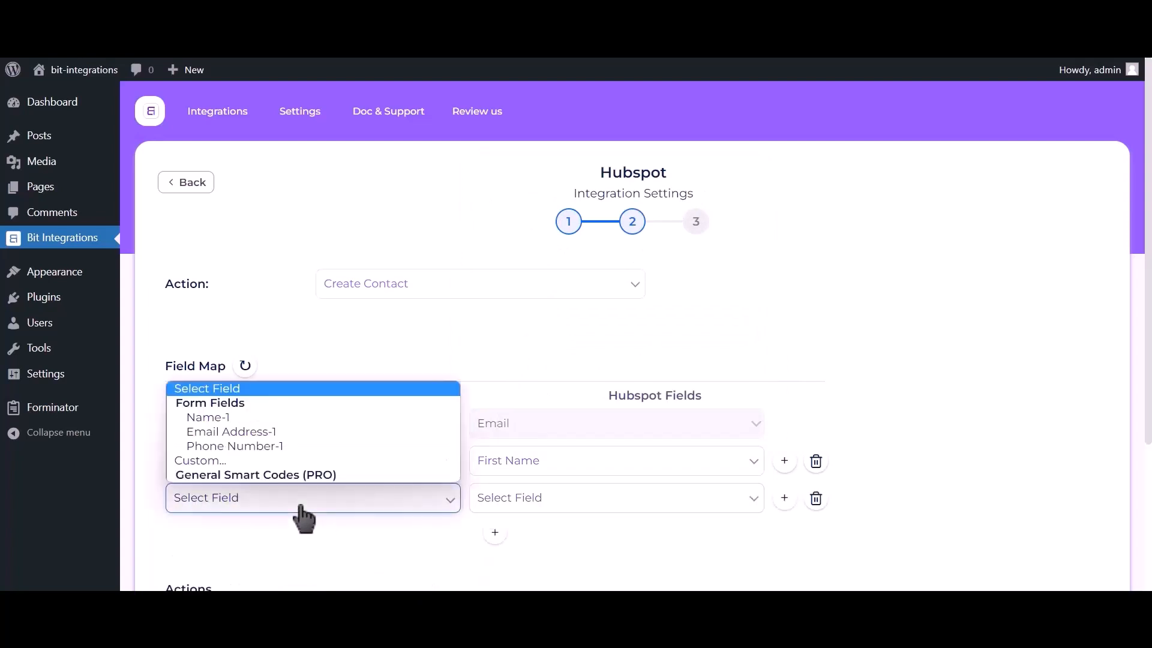
left_click(280, 445)
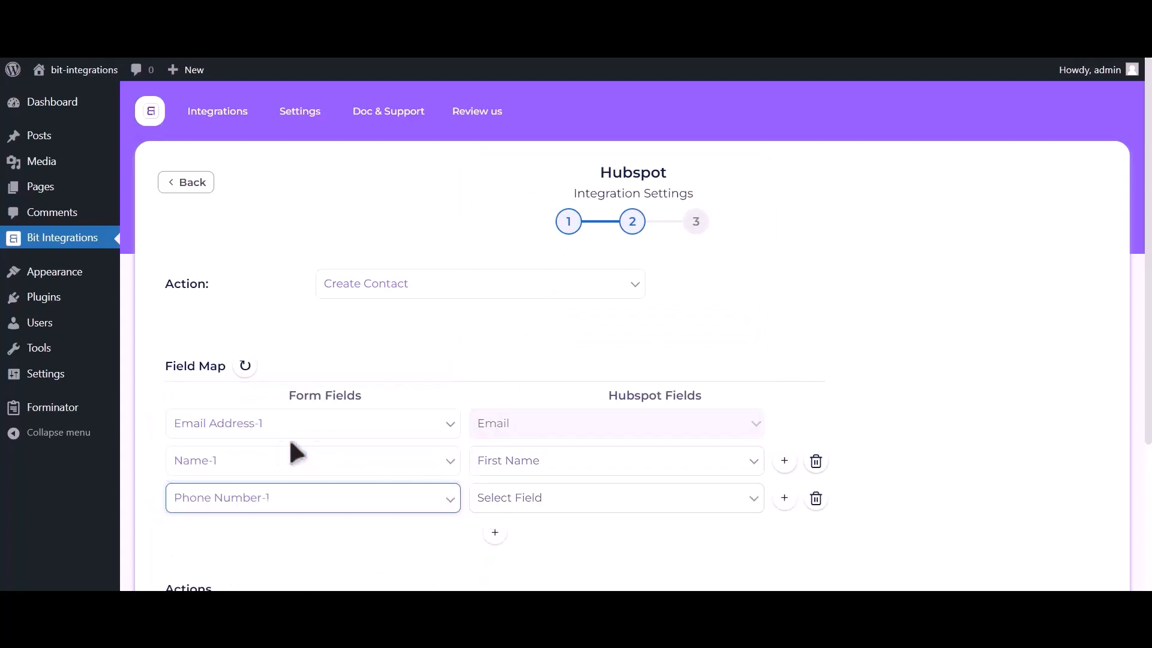
left_click(553, 511)
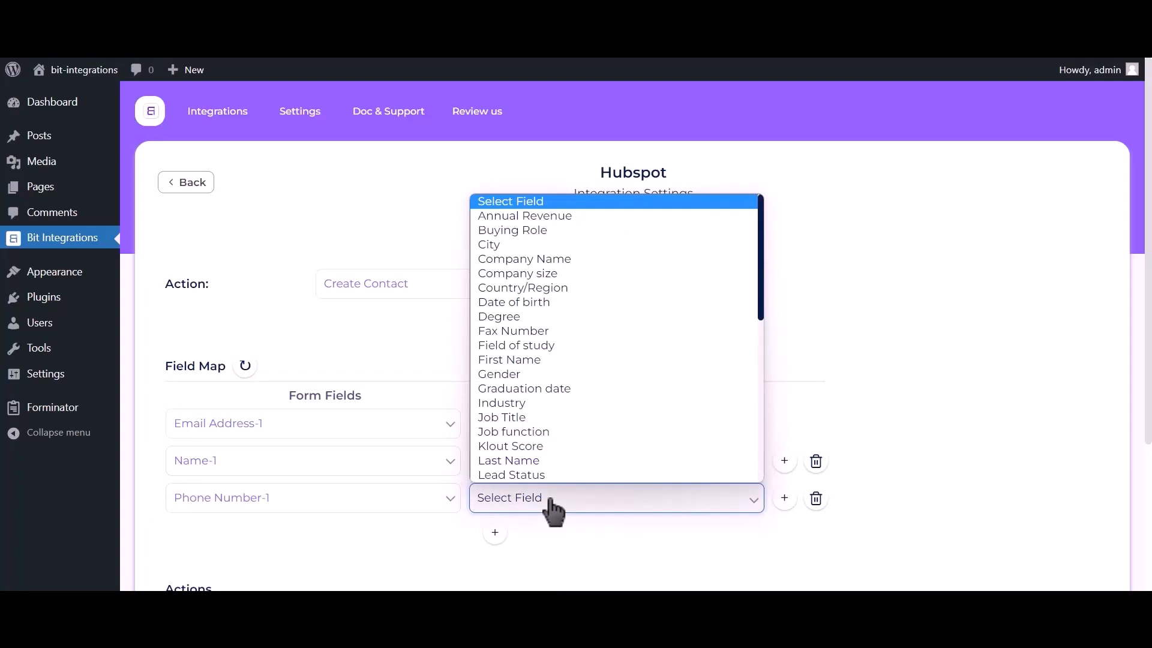
key("p")
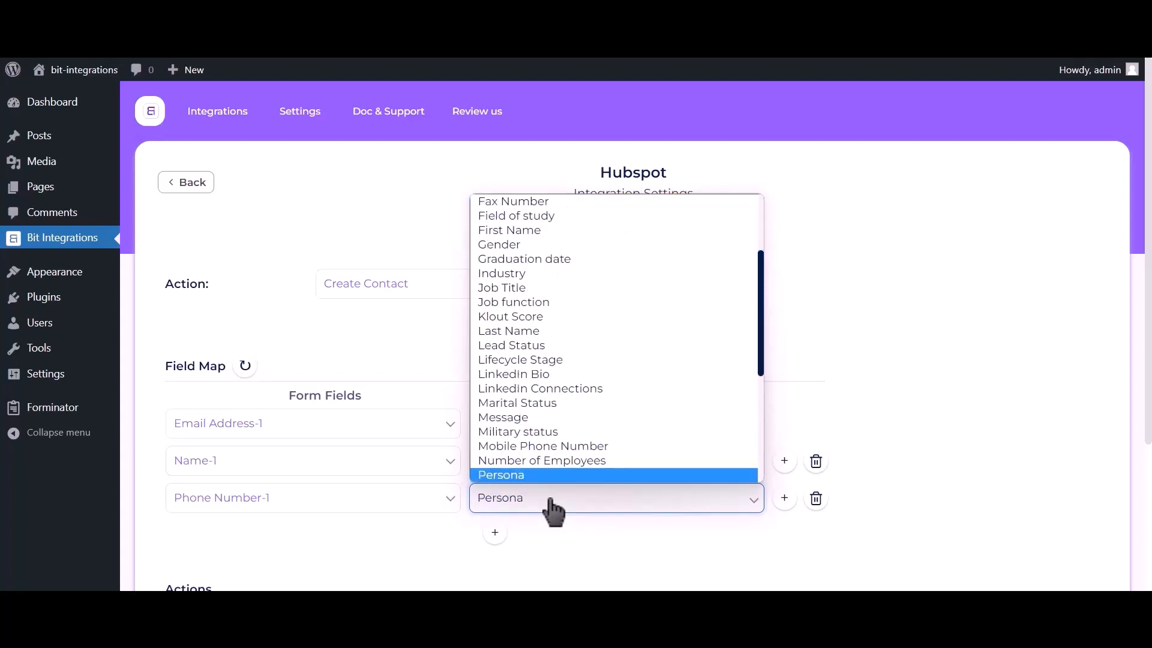
key("h")
left_click(546, 474)
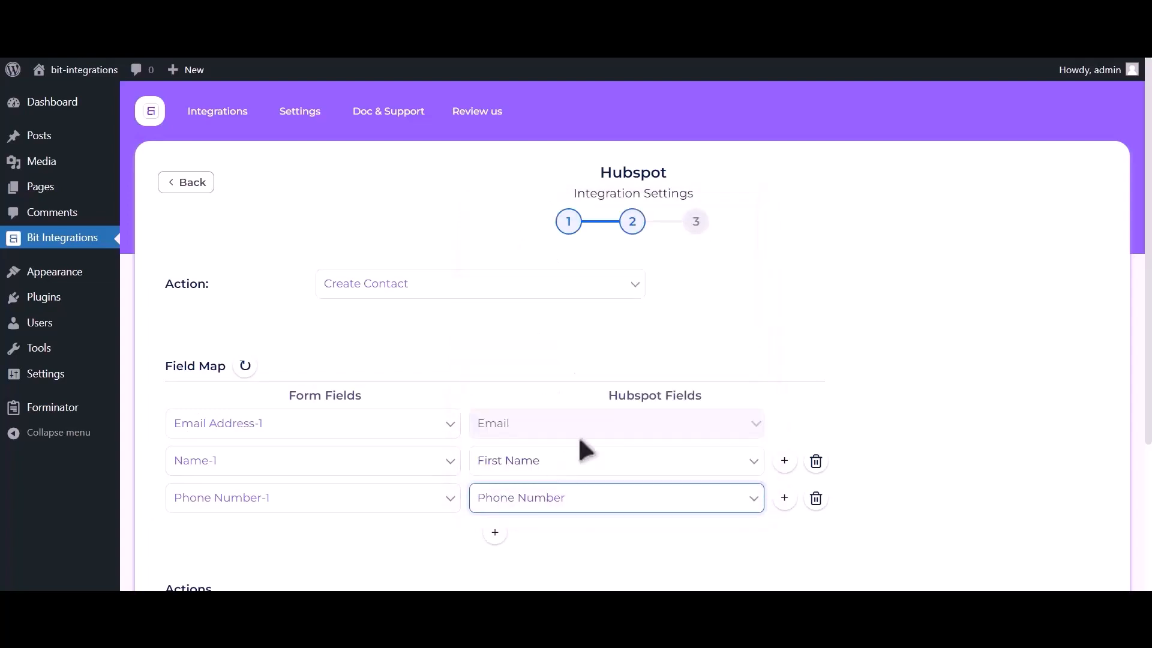
Proceed to the final stage without optional actions or conditional logic, and finish and save the HubSpot integration.
scroll(900, 234, "down", 3)
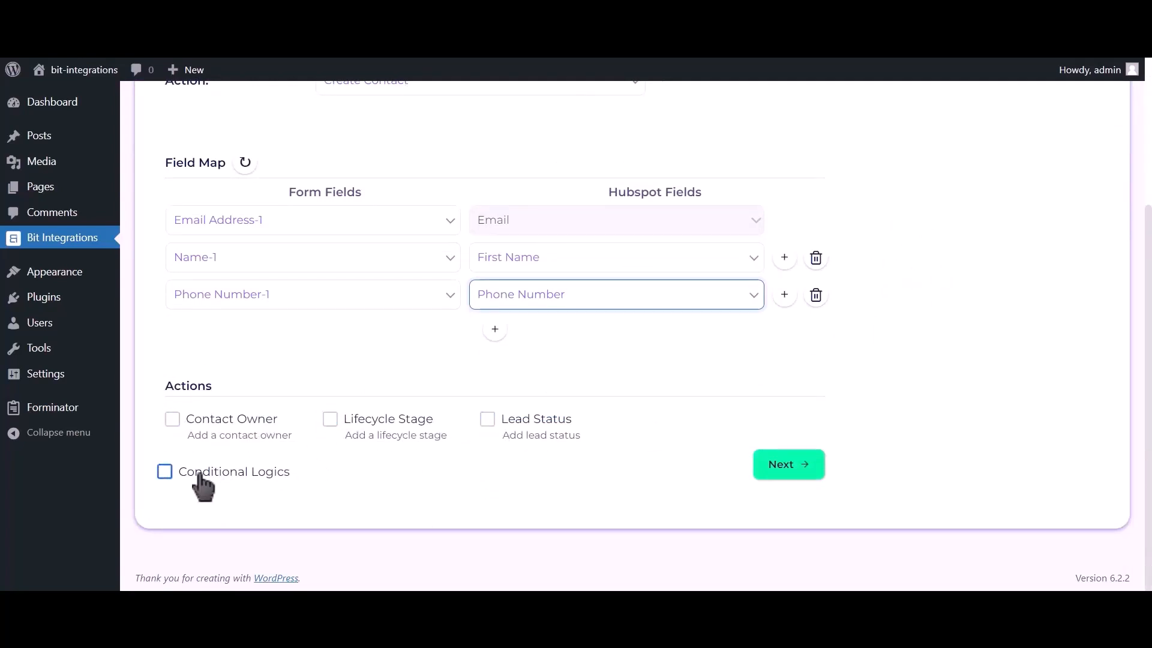
left_click(791, 465)
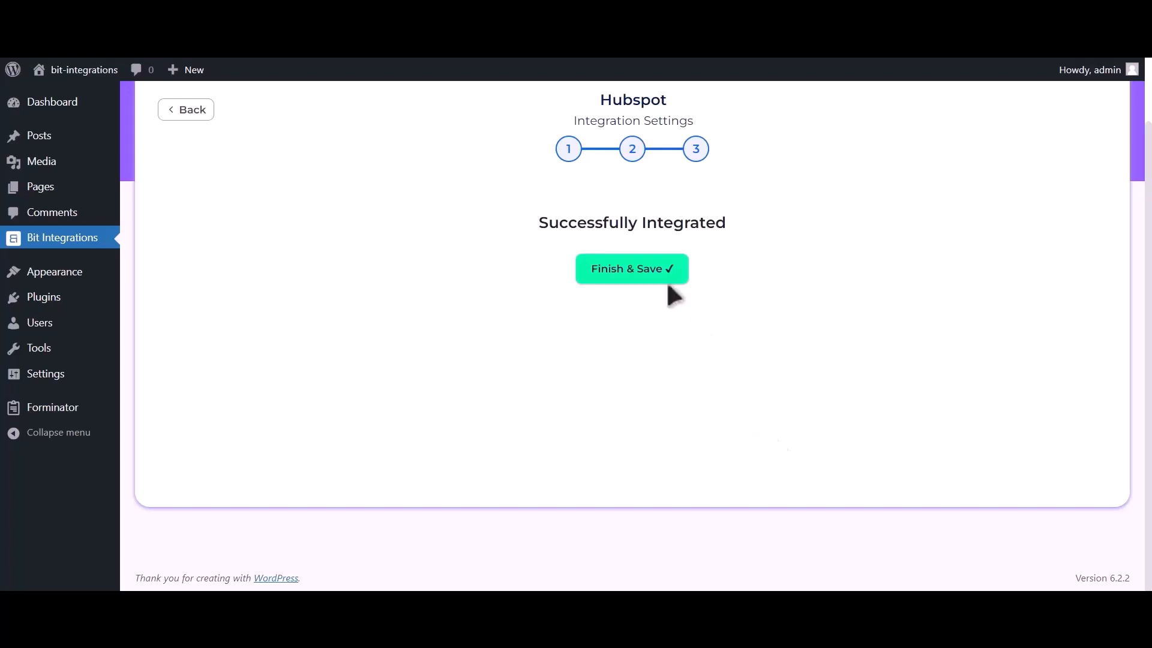
left_click(642, 270)
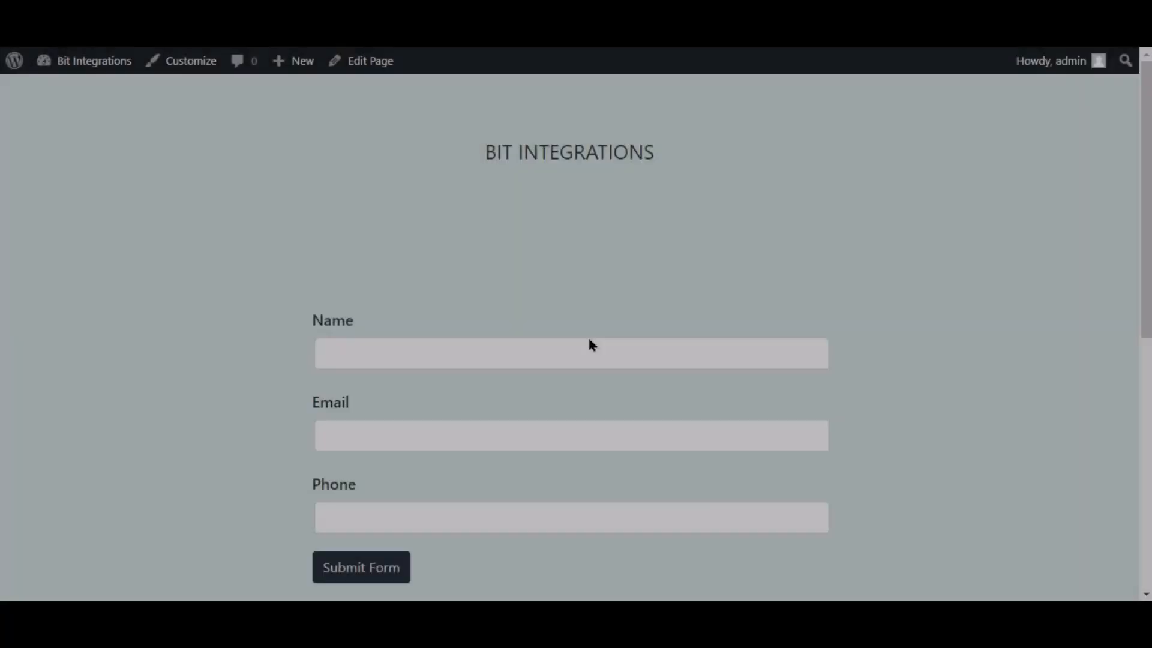
Fill in the website's test form with the name Bit Integrations, a contact e-mail and a phone number, and submit it.
left_click(590, 346)
type("Bit Integrations")
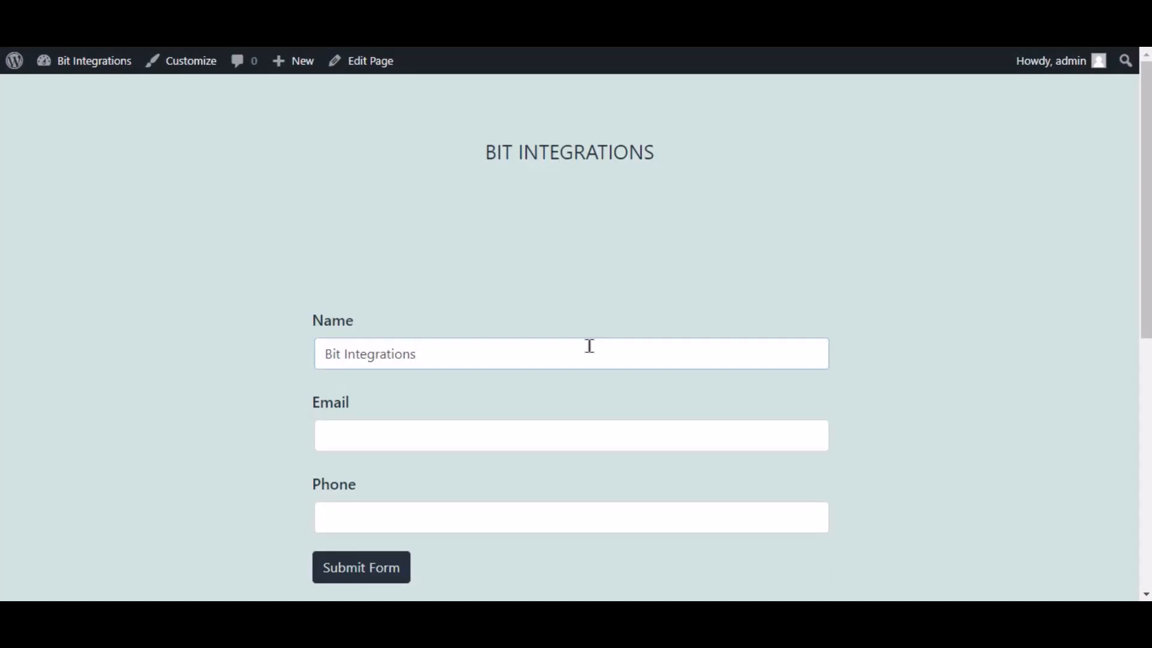
key("Tab")
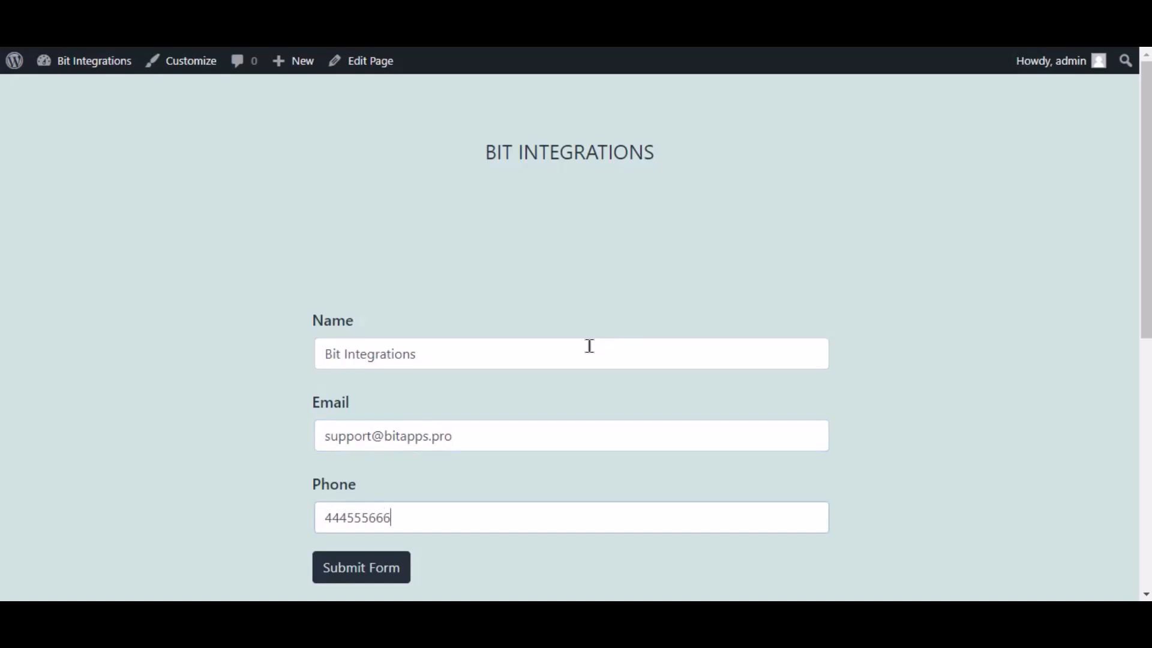
left_click(404, 573)
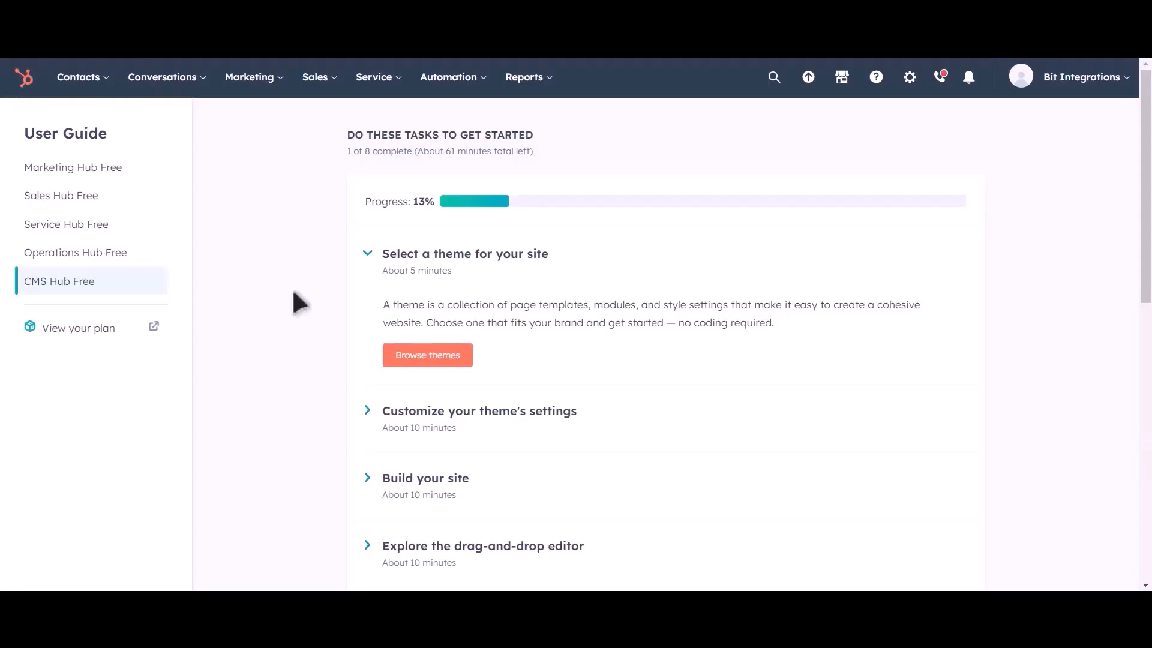
Switch to HubSpot, open the contacts list and preview the Bit Integrations contact record.
mouse_move(96, 81)
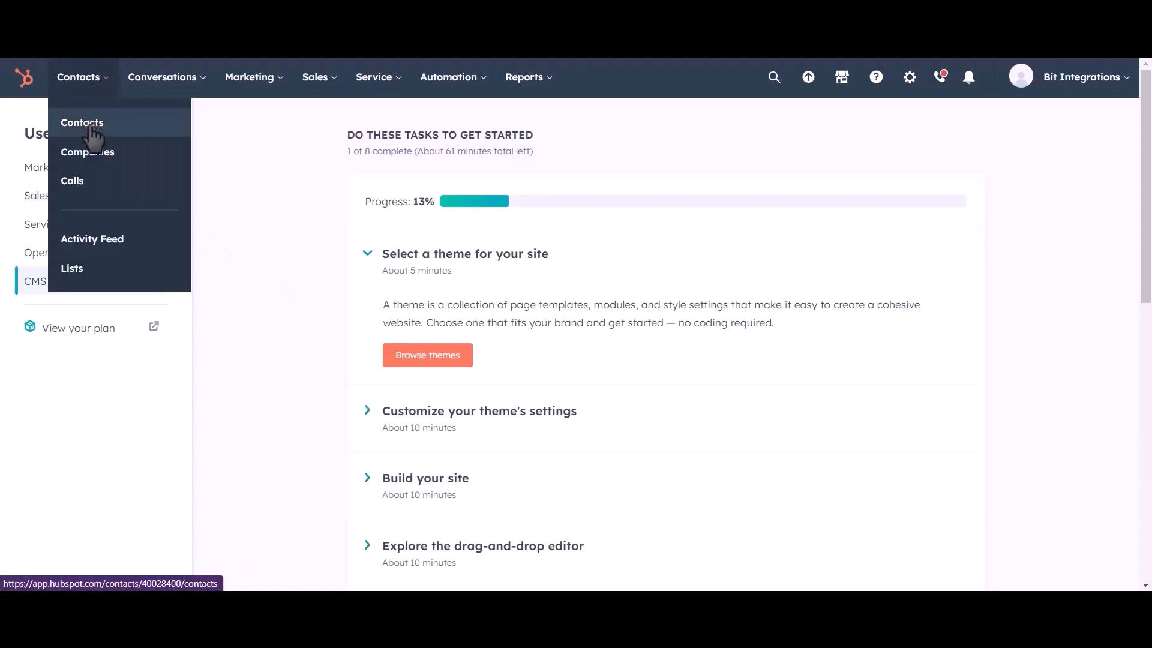
left_click(93, 126)
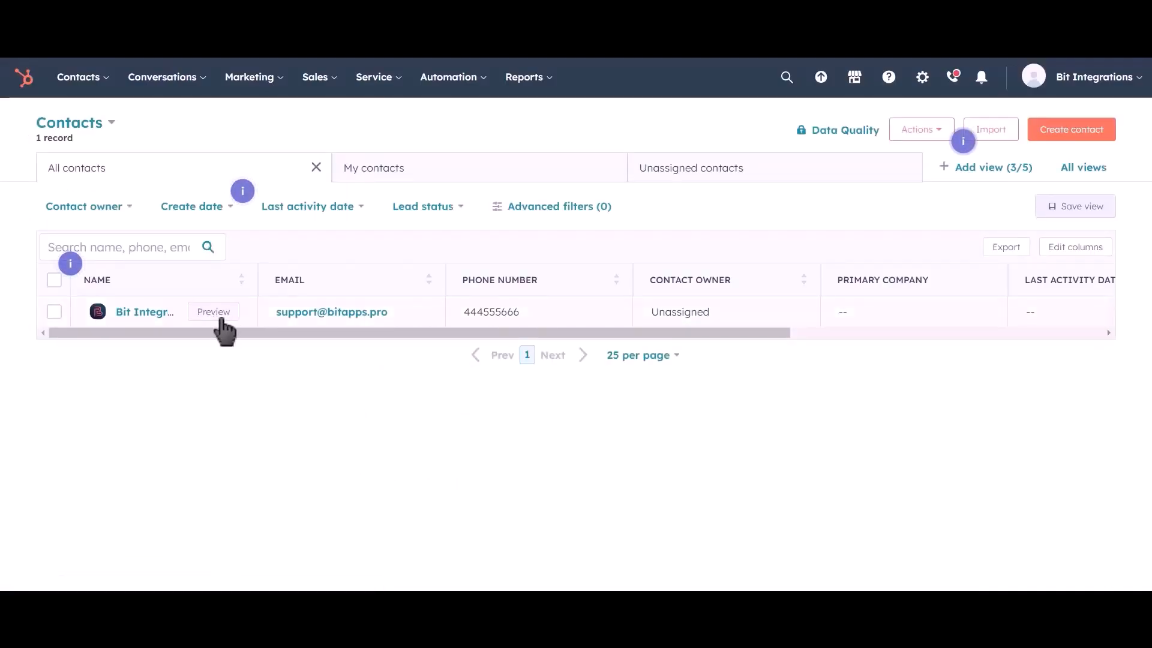
left_click(220, 319)
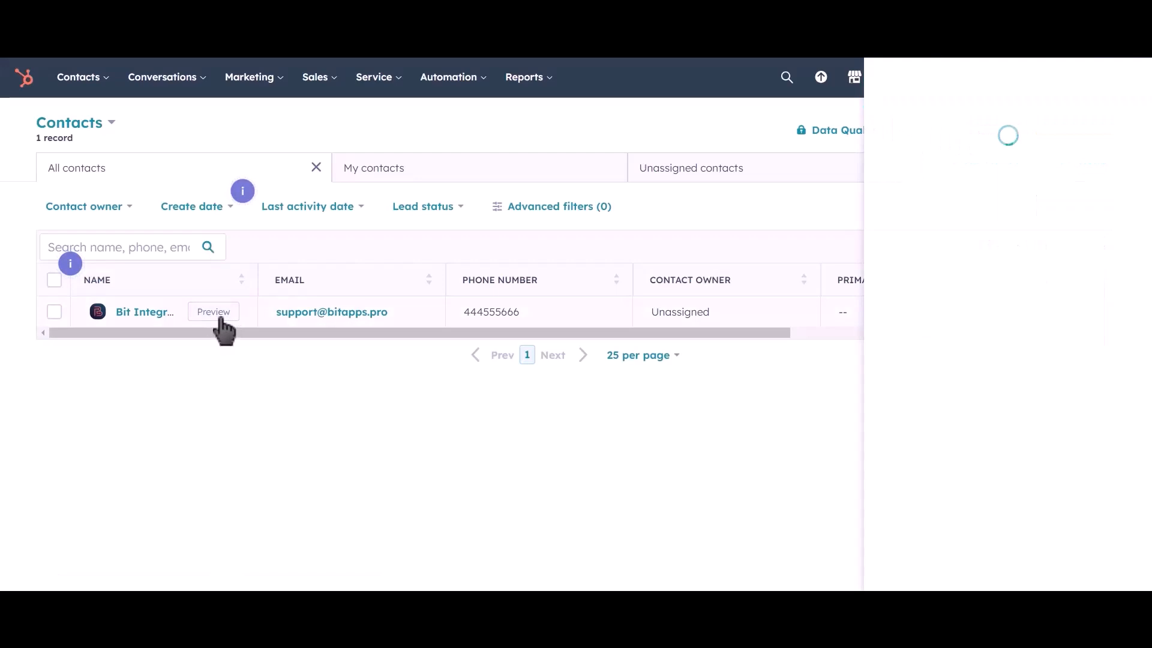